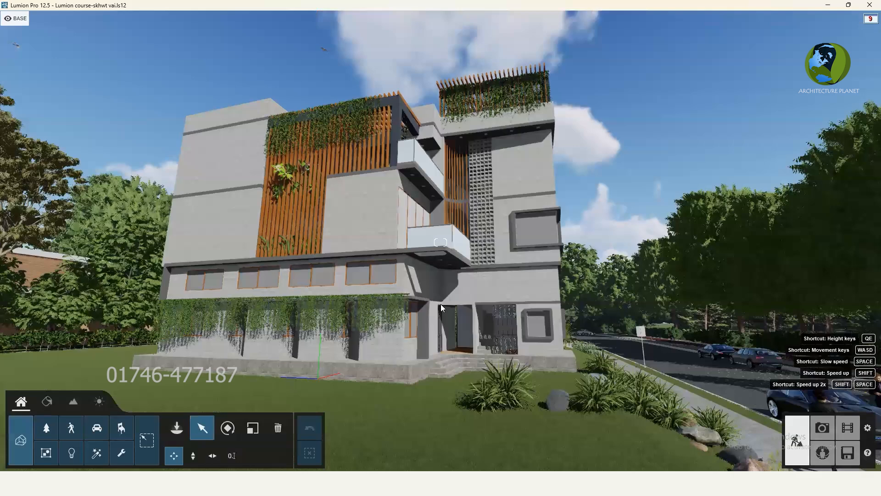
- Examine the building's front and street-side facades from several distances and angles
key("s")
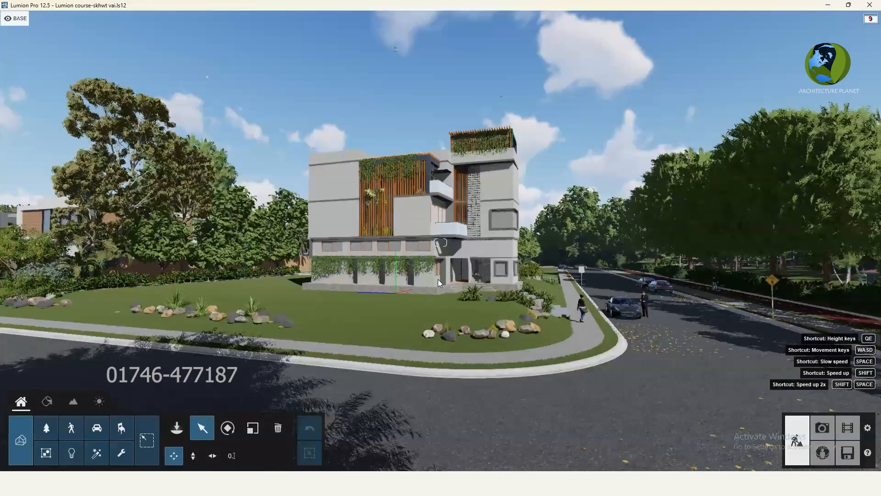
key("w")
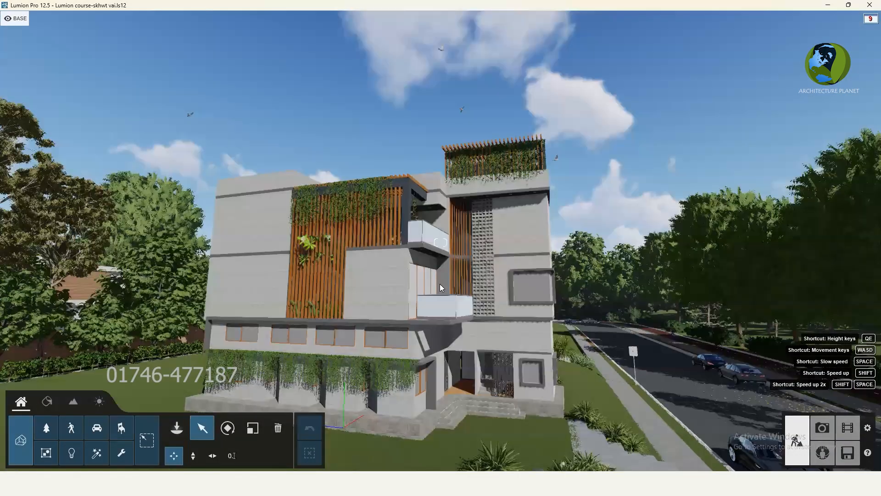
key("s")
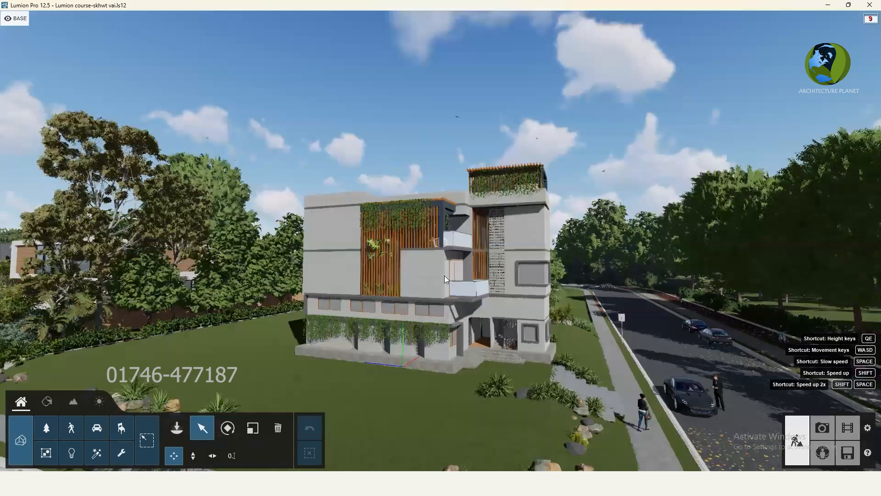
key("w")
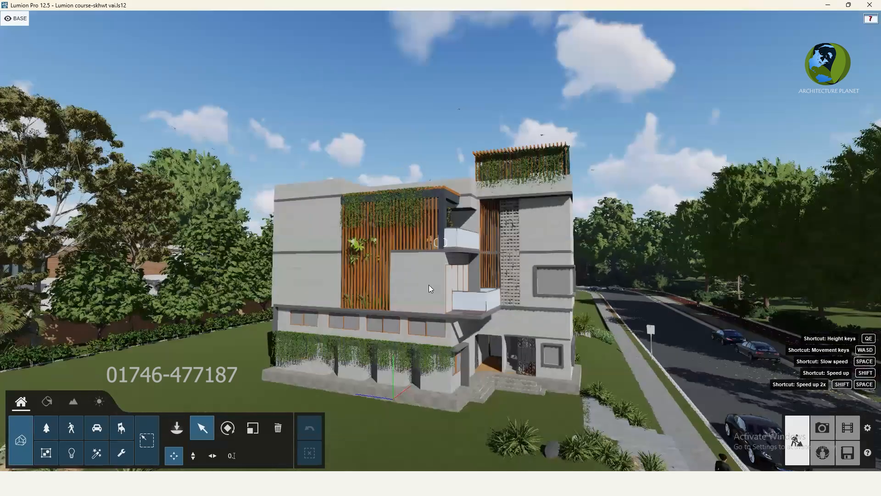
key("w")
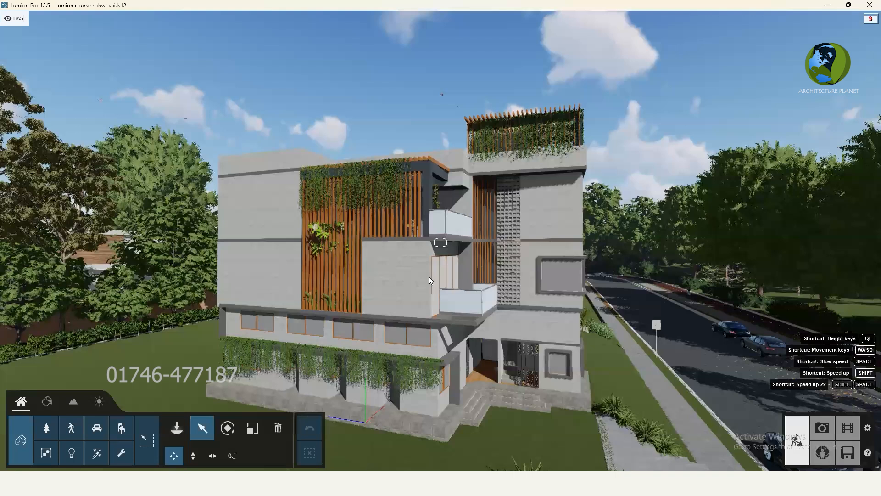
right_click_drag(393, 285, 346, 299)
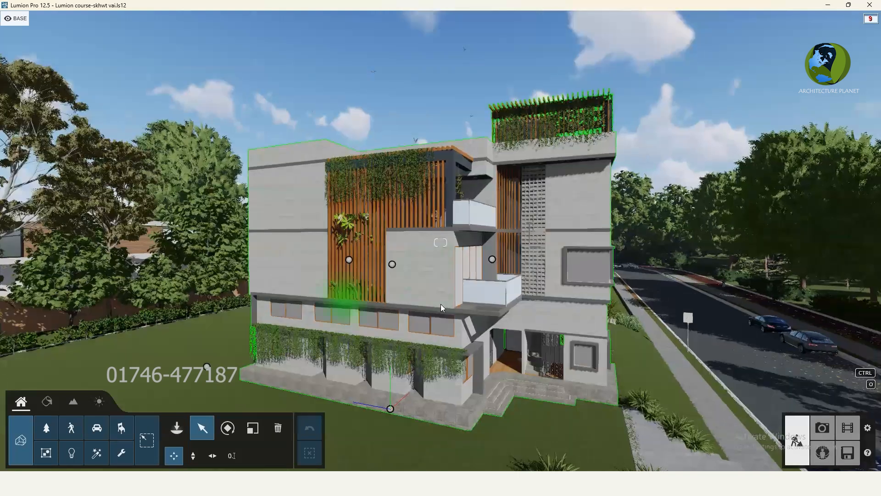
right_click_drag(868, 289, 241, 246)
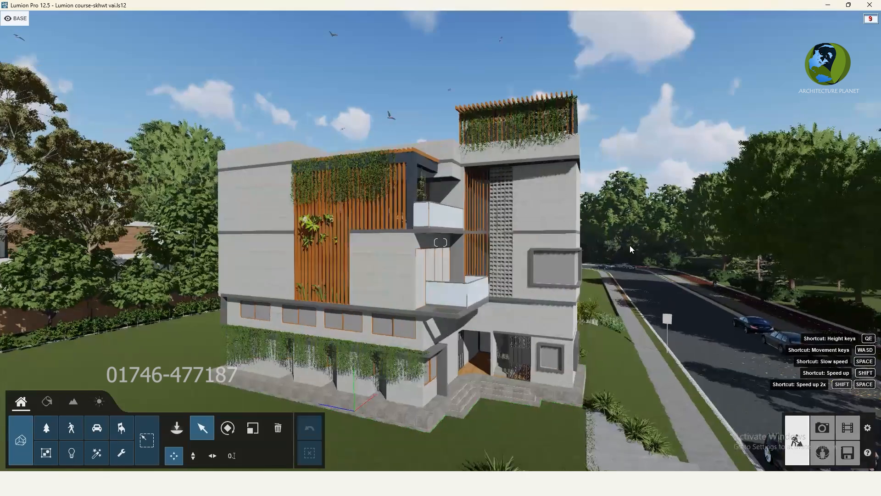
key("d")
key("d")
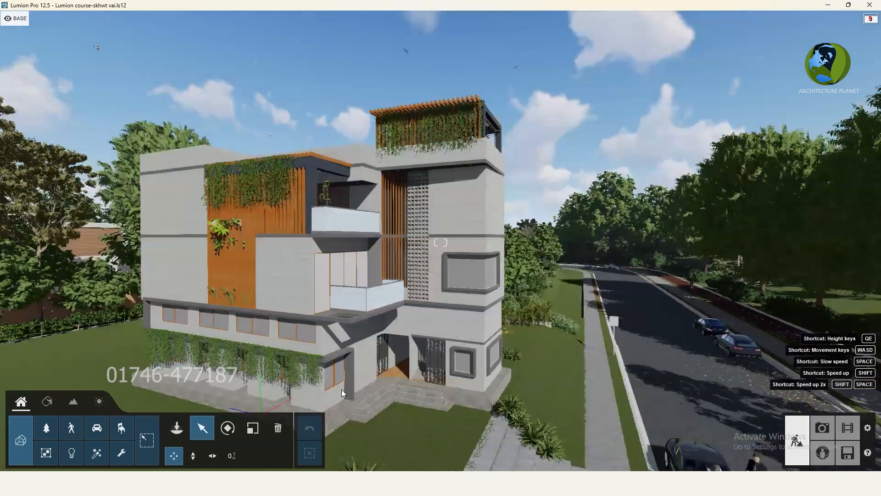
middle_click_drag(436, 213, 410, 189)
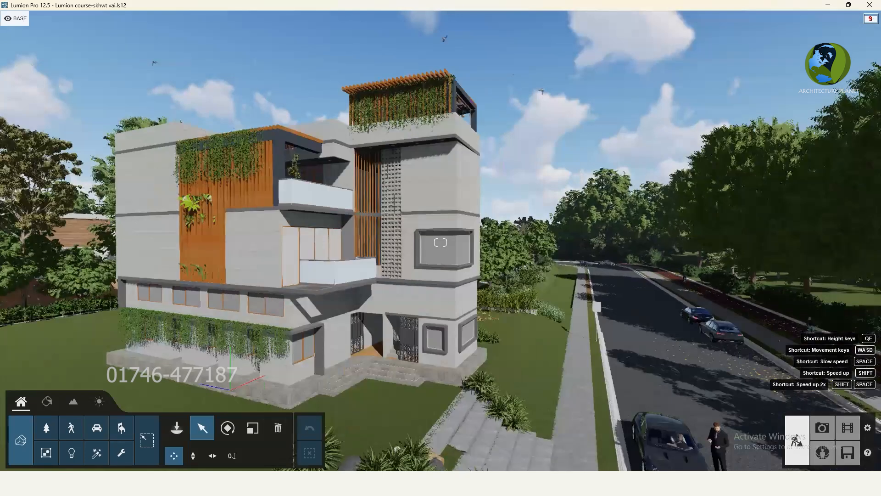
right_click_drag(440, 243, 566, 140)
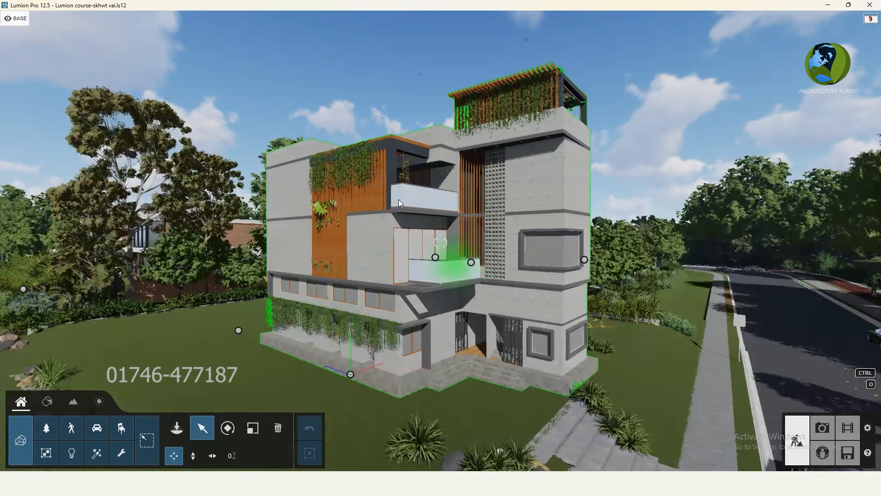
- Set the scene's sun direction to nearly due south in the weather settings
left_click(100, 403)
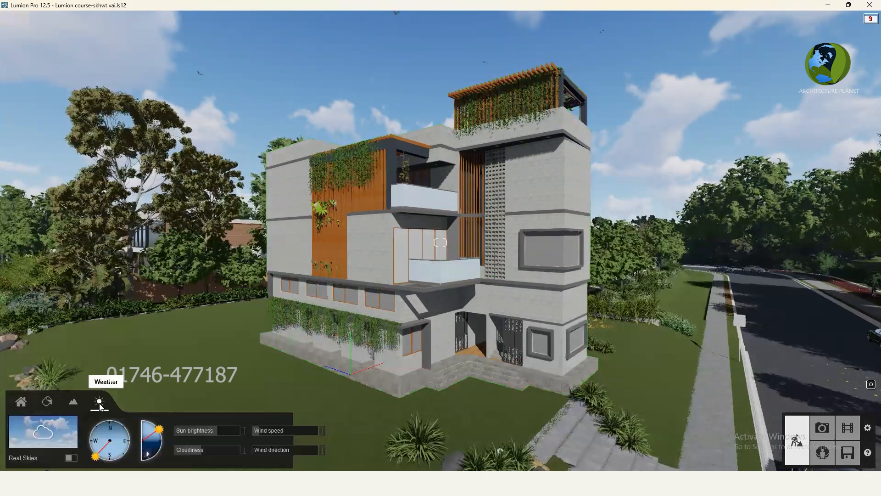
left_click(96, 430)
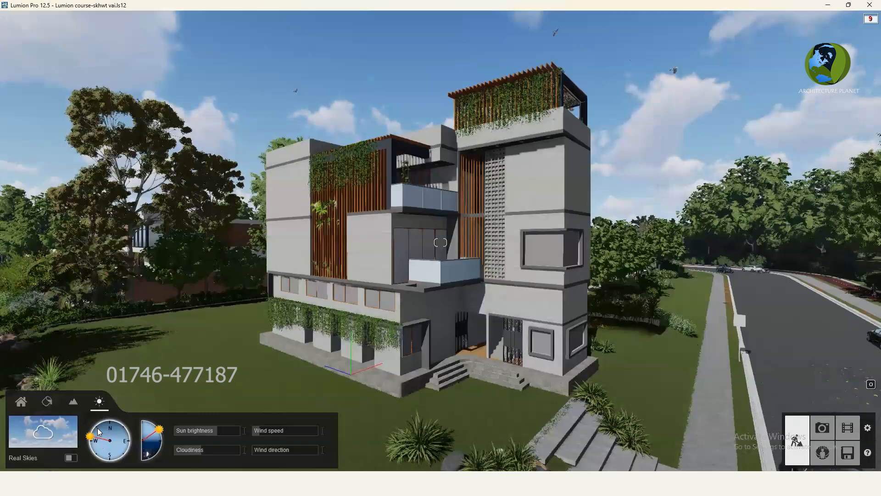
left_click(126, 424)
left_click(124, 444)
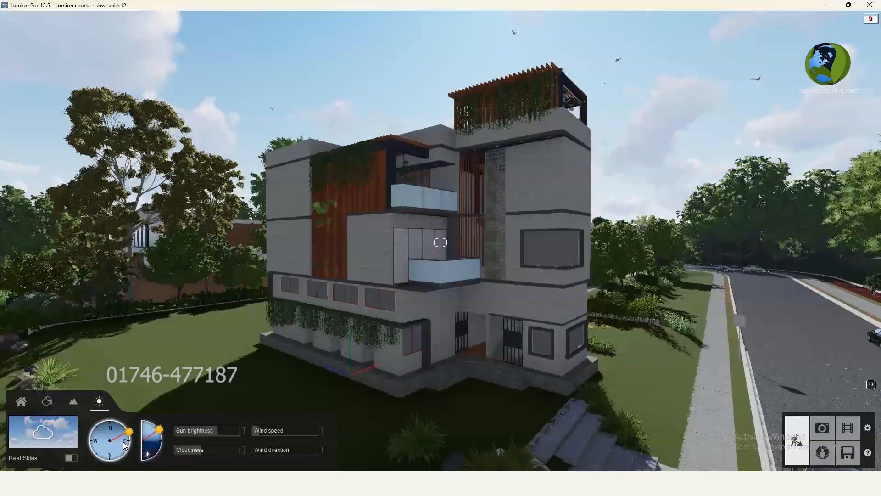
left_click(110, 452)
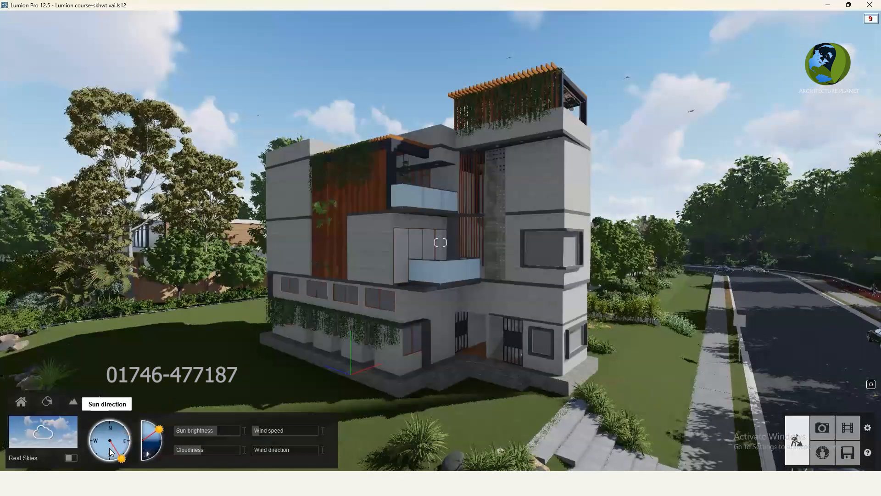
left_click(109, 452)
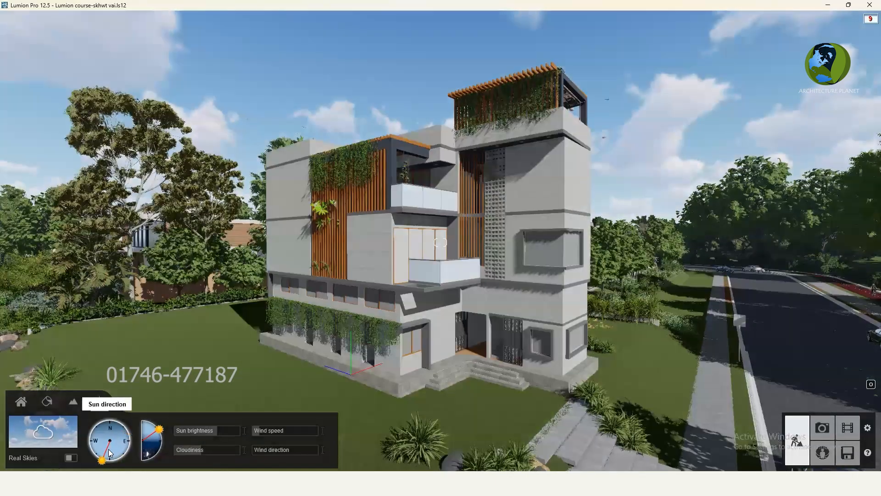
left_click(110, 452)
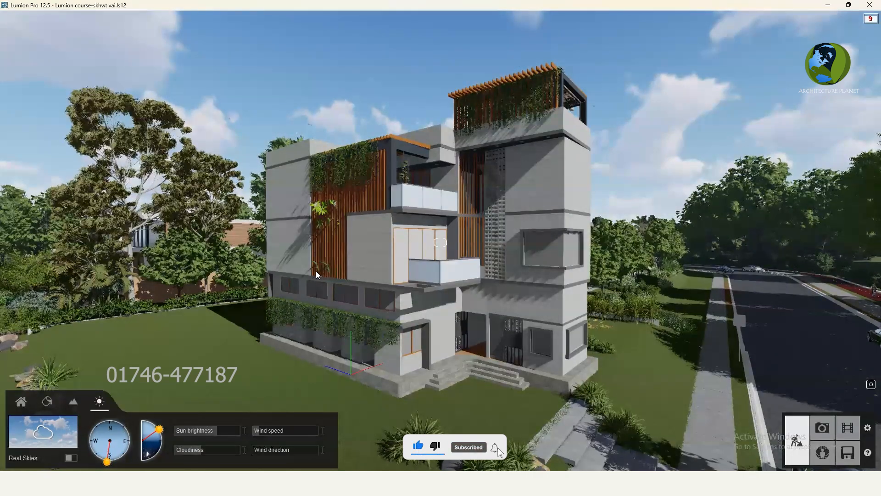
- Preview dusk and night lighting by lowering the sun height, and raise the sun back to a daytime elevation
right_click_drag(268, 293, 309, 285)
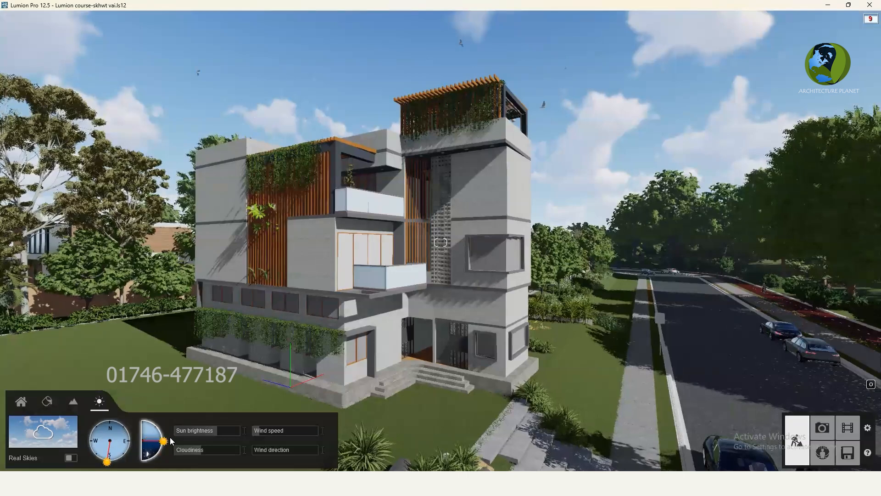
left_click_drag(160, 430, 161, 443)
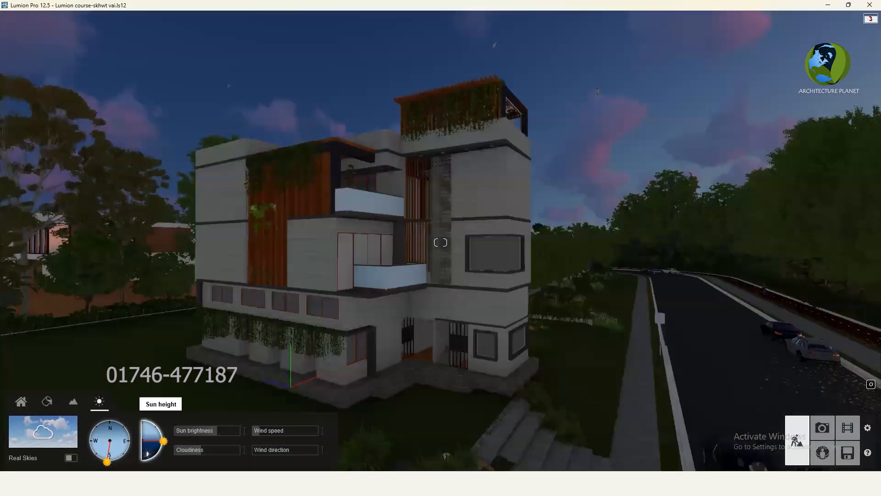
mouse_move(252, 330)
right_mouse_down()
mouse_move(235, 341)
mouse_move(244, 324)
right_mouse_up()
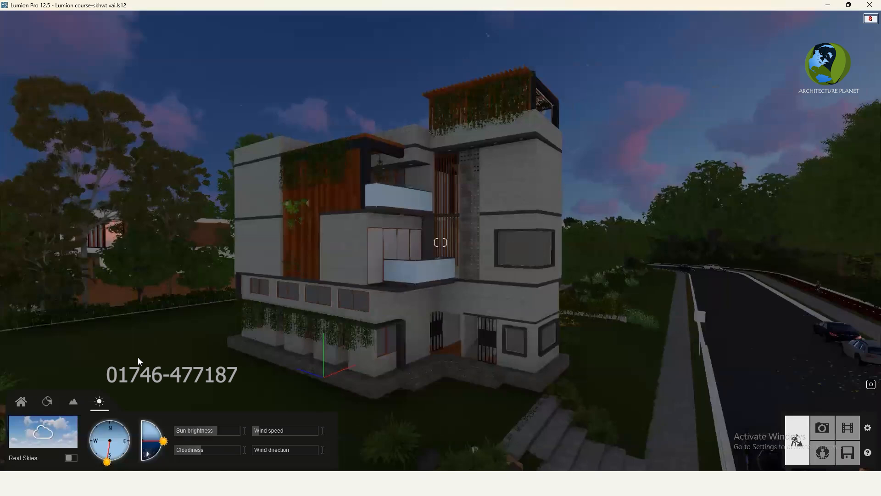
left_click(162, 450)
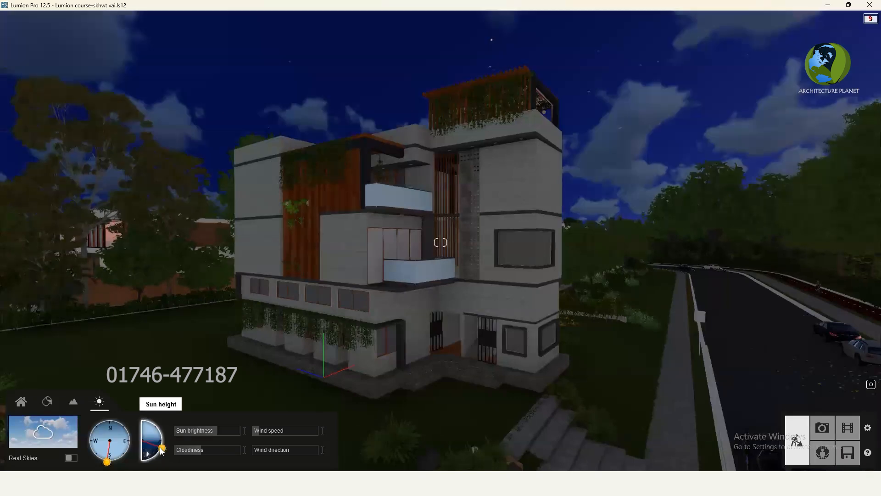
left_click_drag(162, 449, 157, 428)
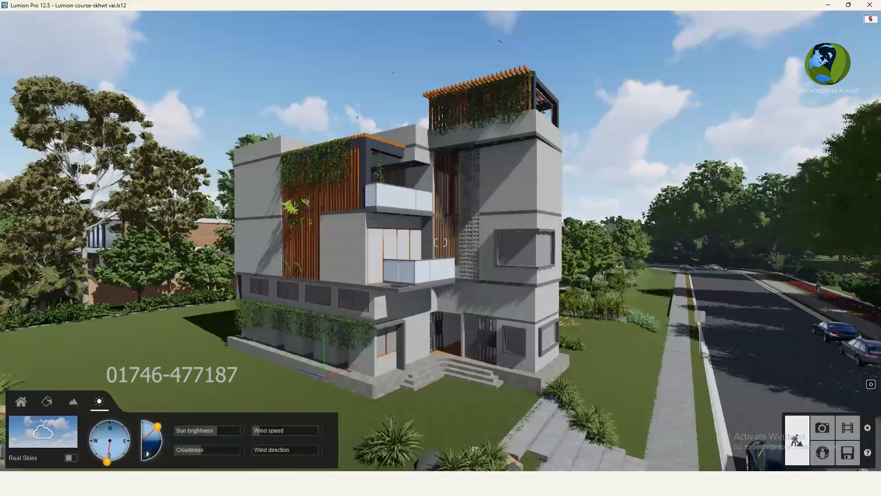
right_click_drag(120, 352, 114, 354)
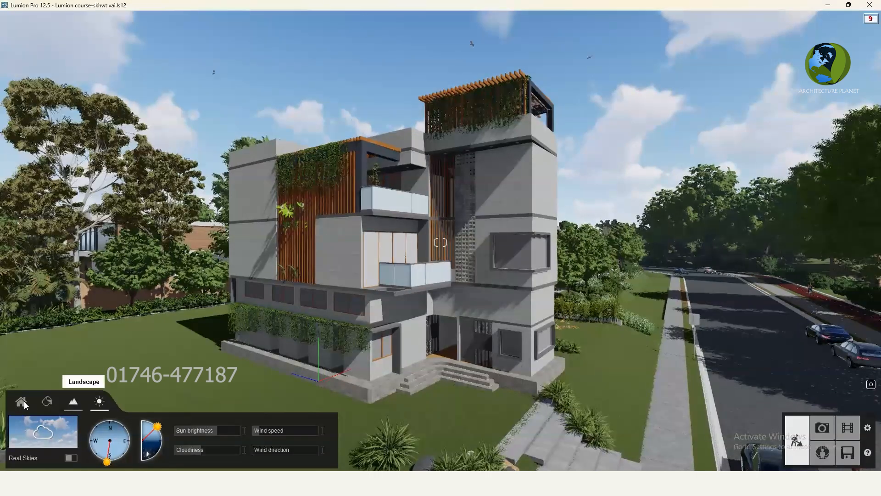
- Open the balcony railings' glass for material editing and show the indoor glass materials
left_click(46, 404)
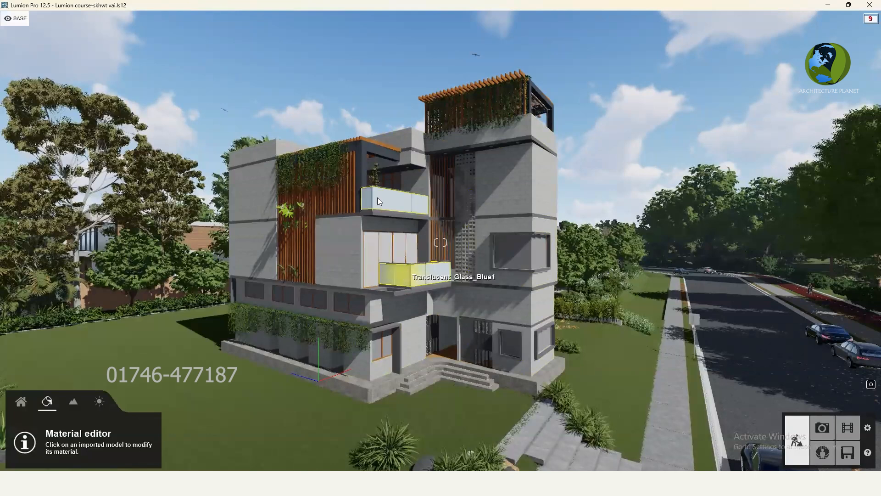
left_click(404, 281)
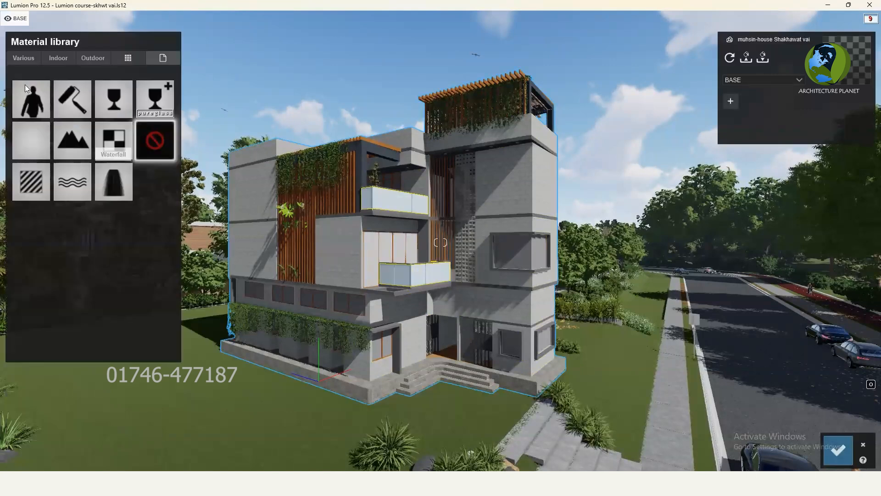
left_click(55, 60)
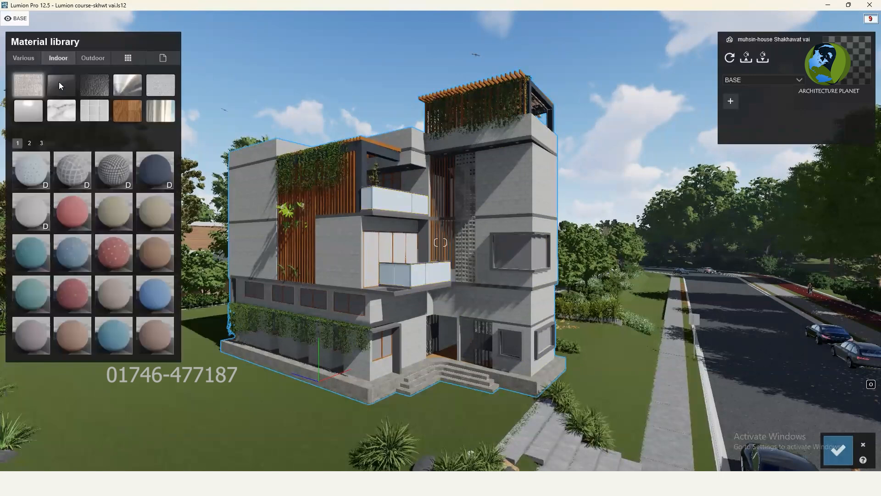
left_click(80, 63)
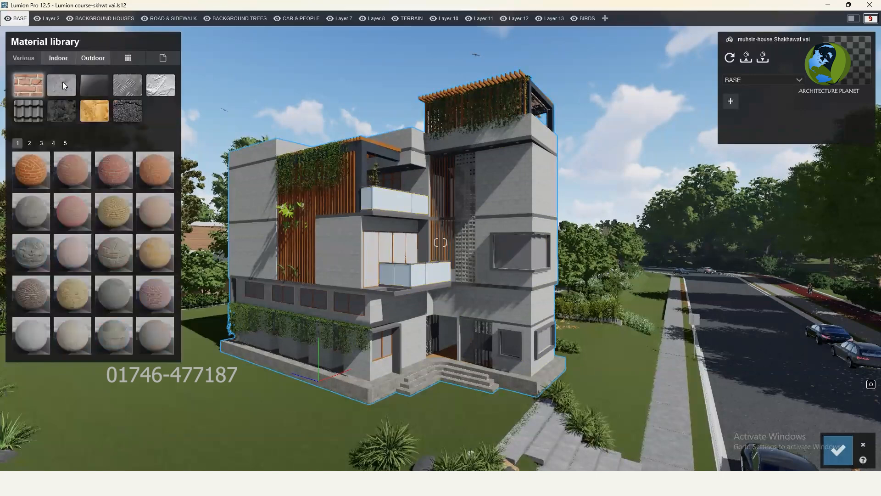
left_click(91, 89)
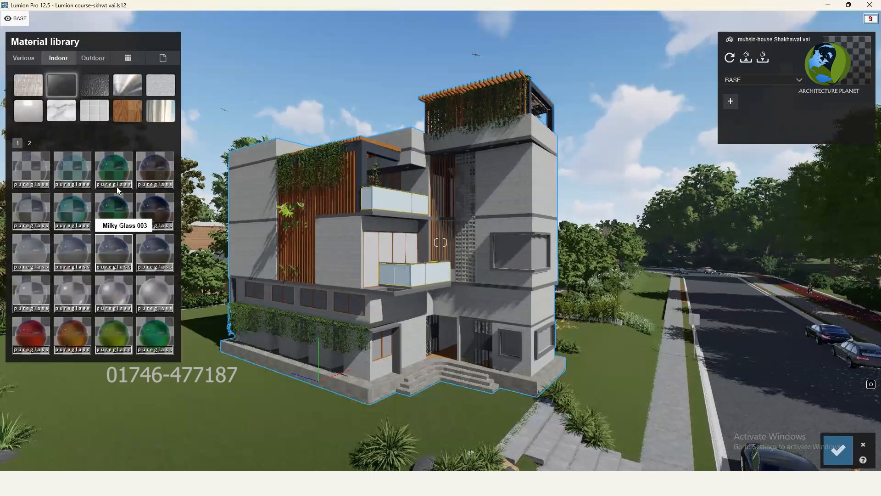
- Try the brown glass, Interior Glass 003 and 001, the teal glass, Interior Volume Glass 001 and a milky glass on the balcony railings
left_click(156, 166)
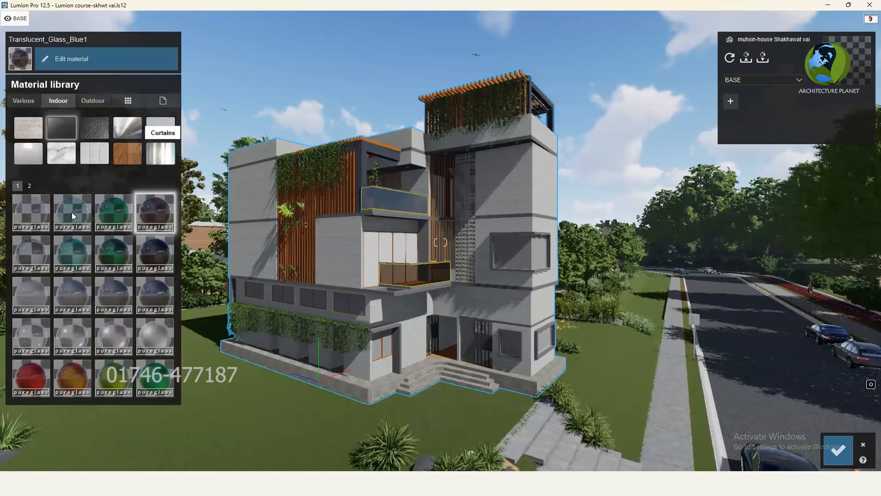
left_click(111, 213)
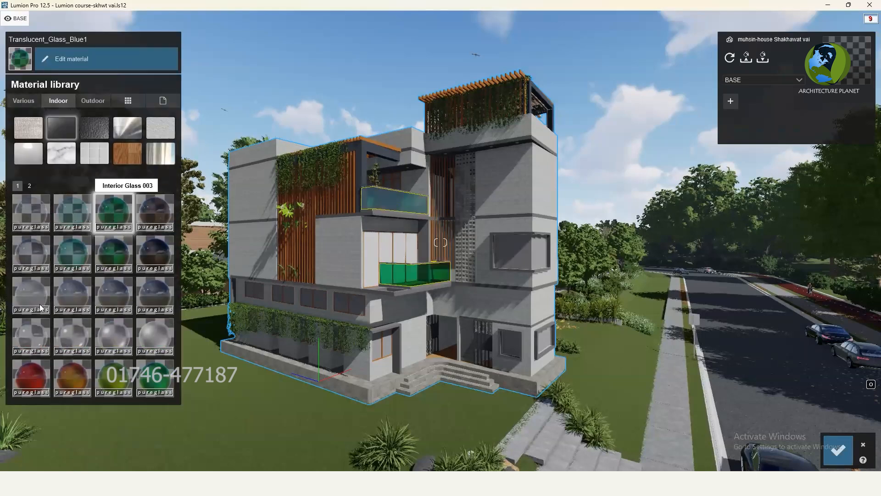
left_click(35, 205)
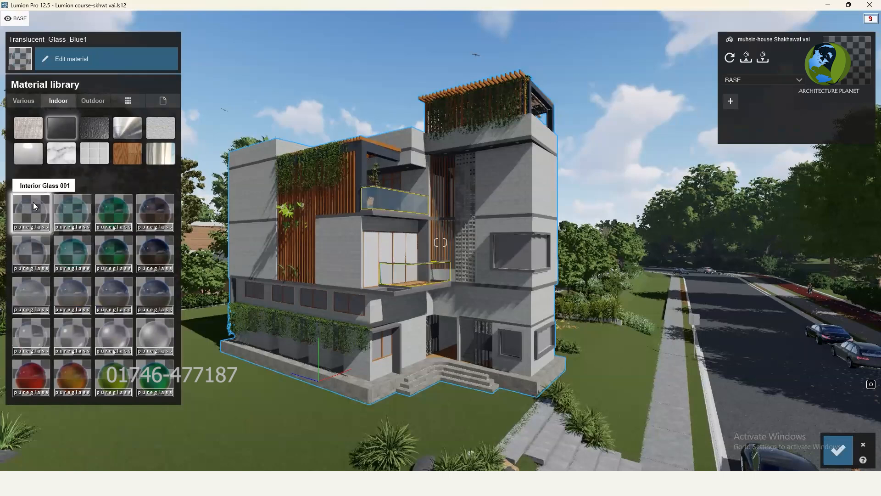
left_click(65, 205)
right_click_drag(388, 290, 397, 290)
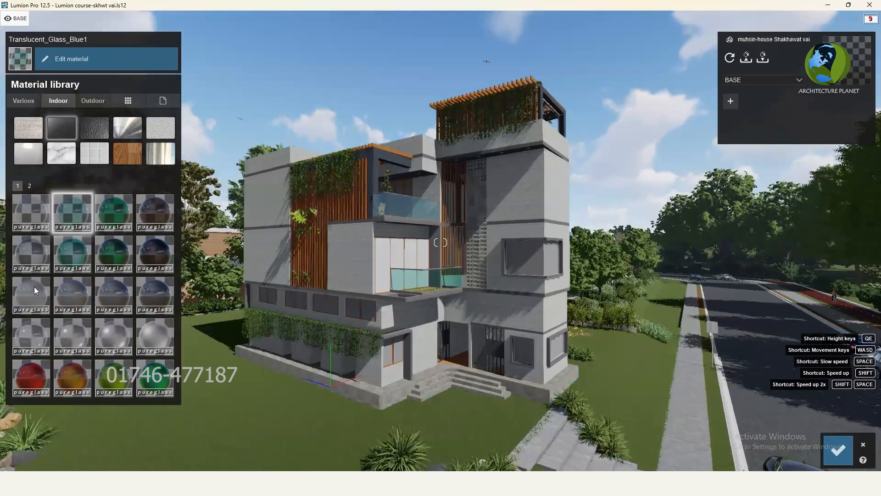
left_click(34, 254)
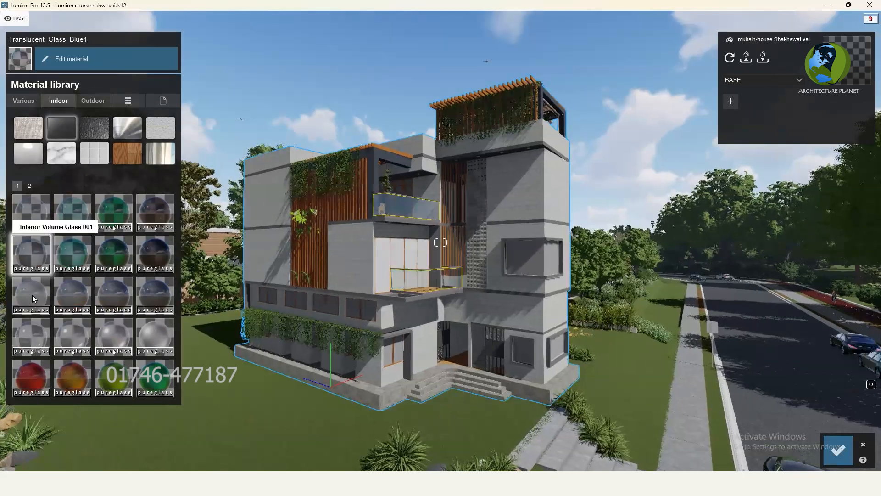
left_click(32, 295)
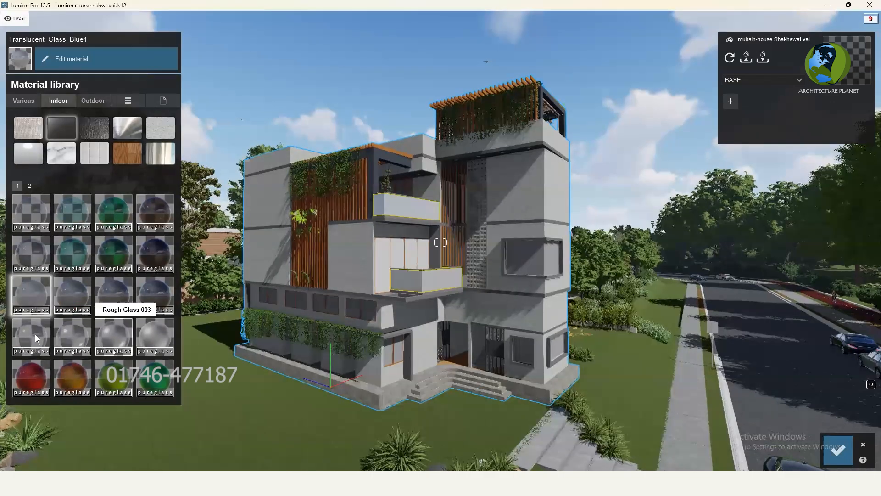
- Apply Rough Glass 003 to the balcony railings and check the glass up close and from a distance
left_click(113, 336)
right_click_drag(325, 275, 328, 298)
scroll(329, 285, "up", 5)
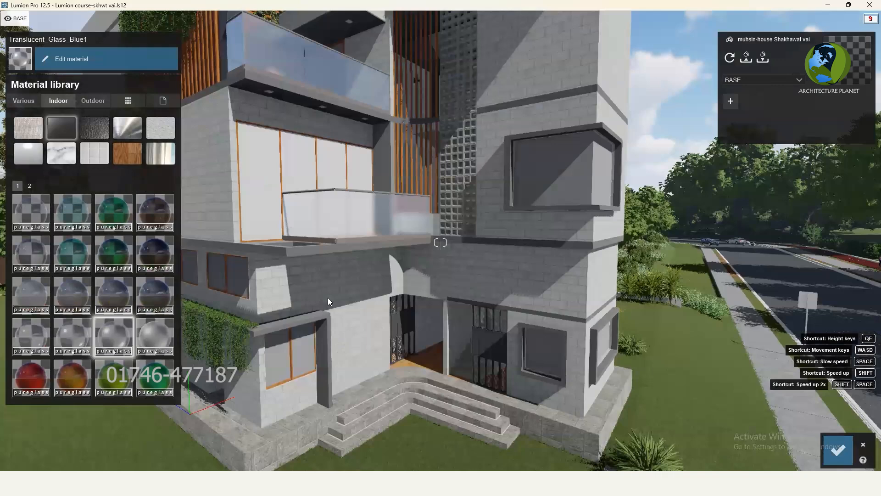
scroll(328, 298, "down", 5)
scroll(328, 298, "down", 3)
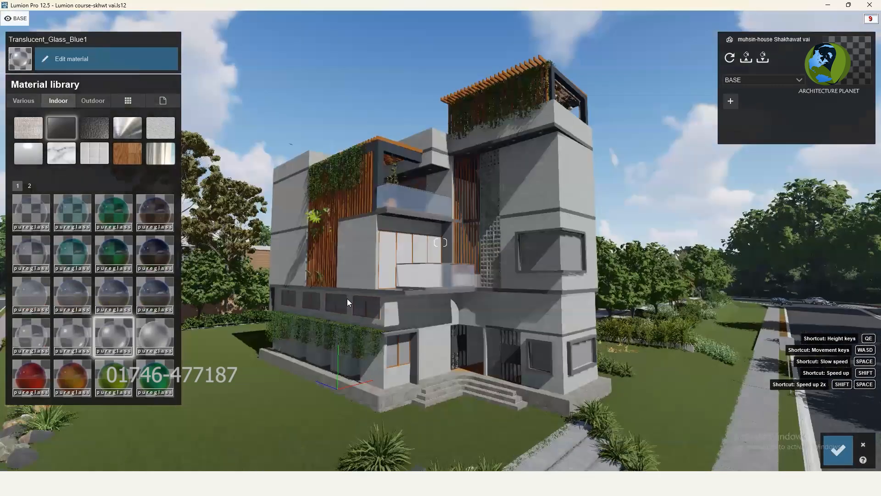
- Replace the balcony railings' rough glass with a clear indoor glass and raise its reflectivity to about 0.2
right_click_drag(347, 298, 357, 253)
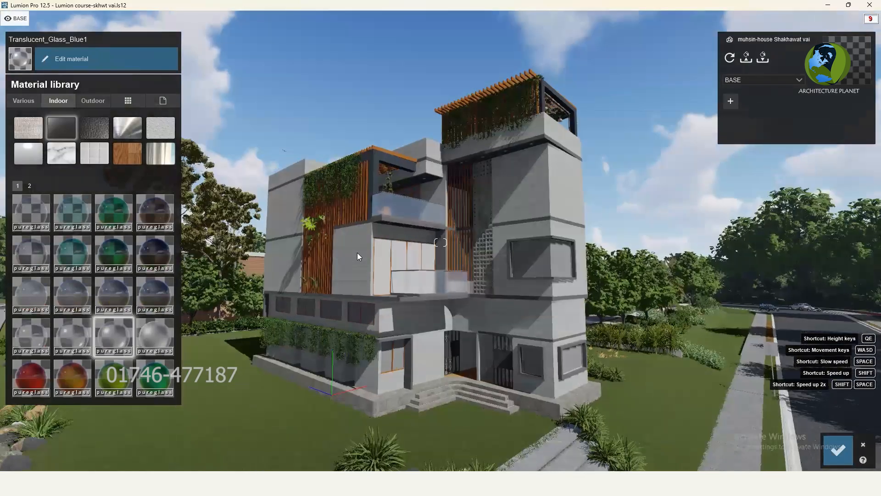
left_click(34, 247)
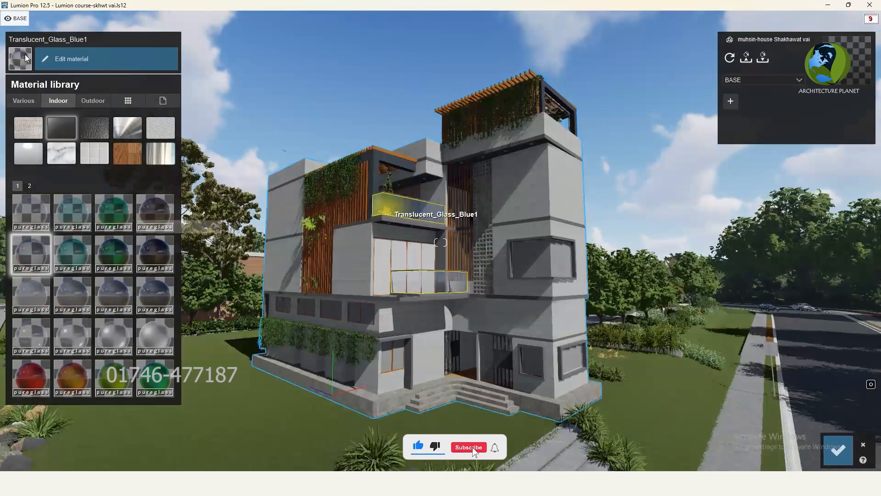
left_click(76, 58)
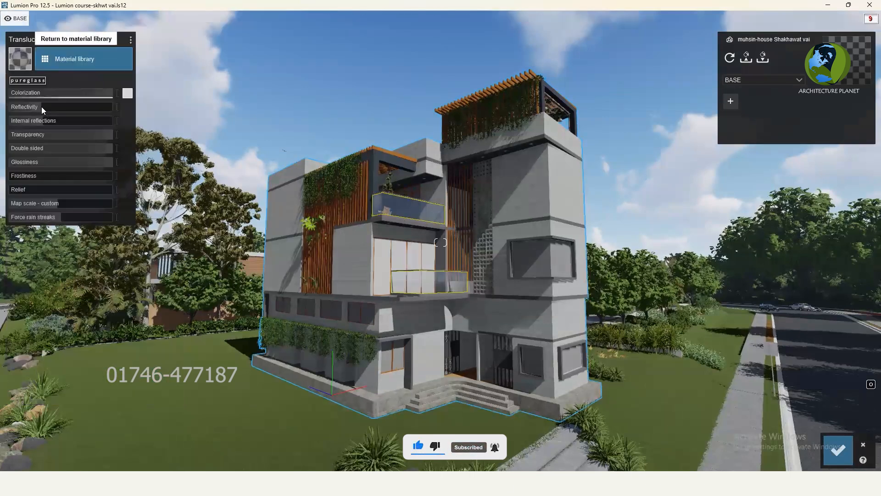
left_click(66, 106)
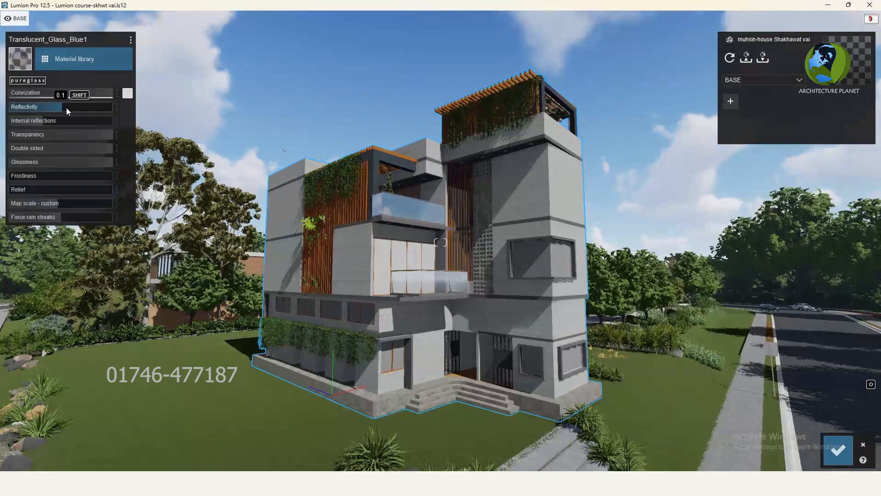
left_click(66, 107)
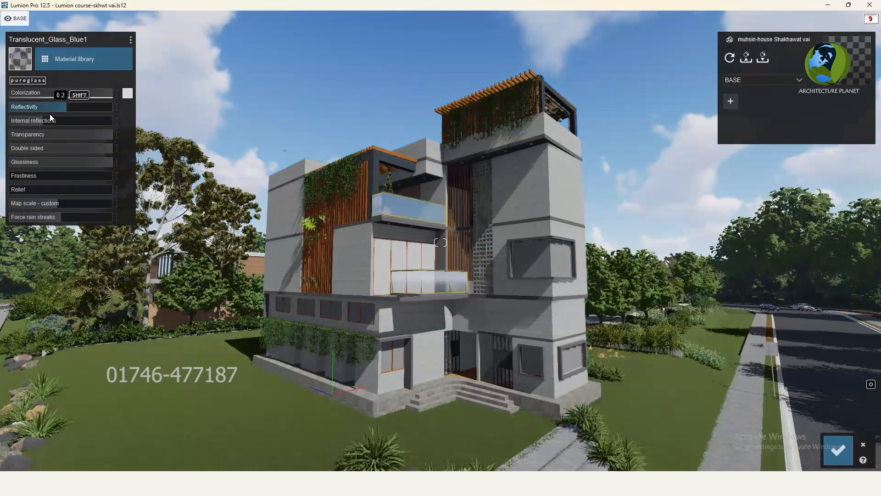
- Set the balcony glass's internal reflections to about 0.6 and save the material changes
left_click(61, 120)
left_click_drag(61, 120, 67, 120)
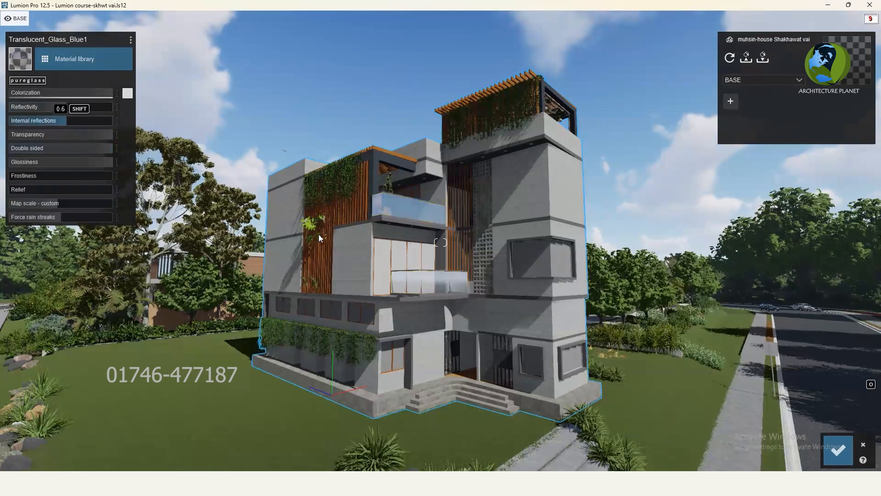
right_click_drag(314, 256, 324, 261)
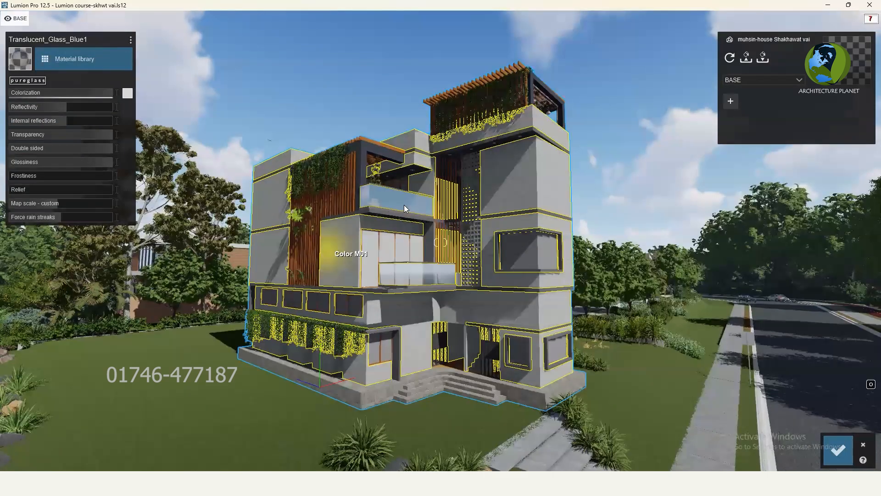
left_click(839, 450)
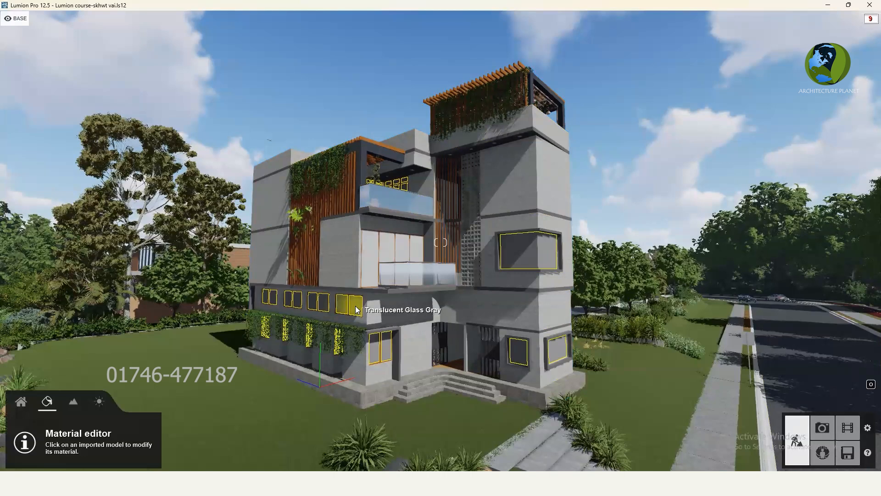
- Copy the balcony railings' glass material for reuse on the house's window panes
left_click(356, 310)
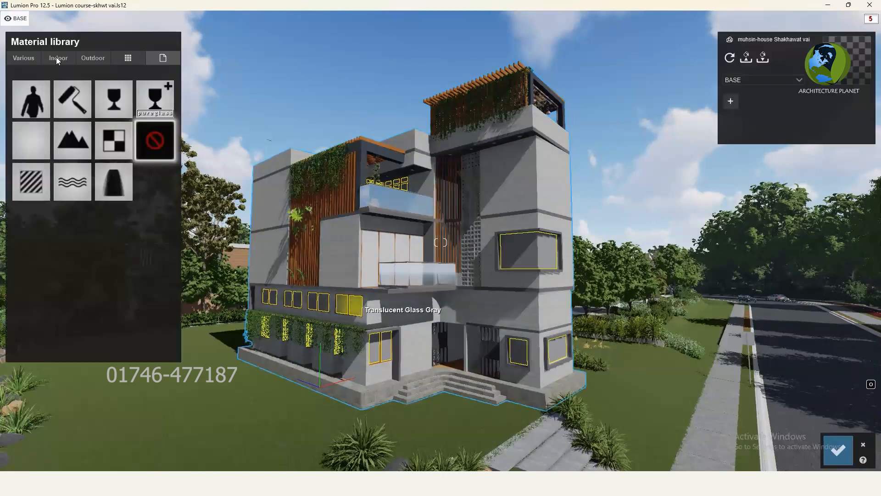
left_click(58, 59)
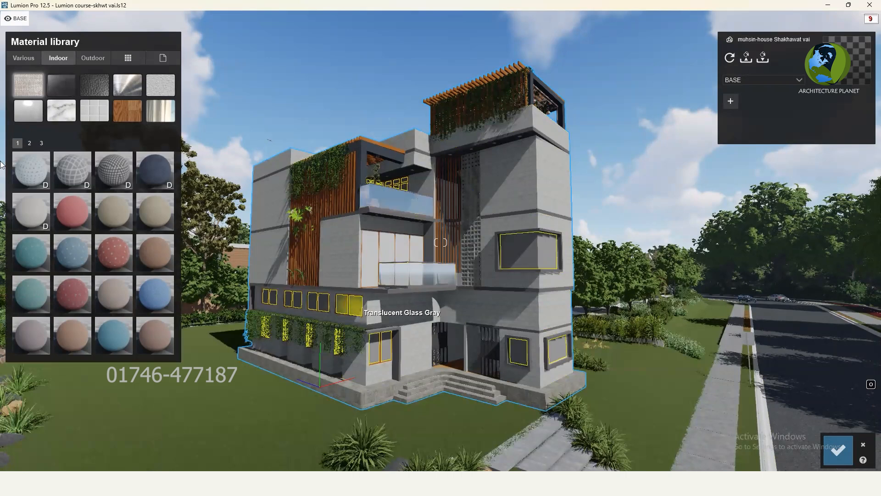
left_click(398, 202)
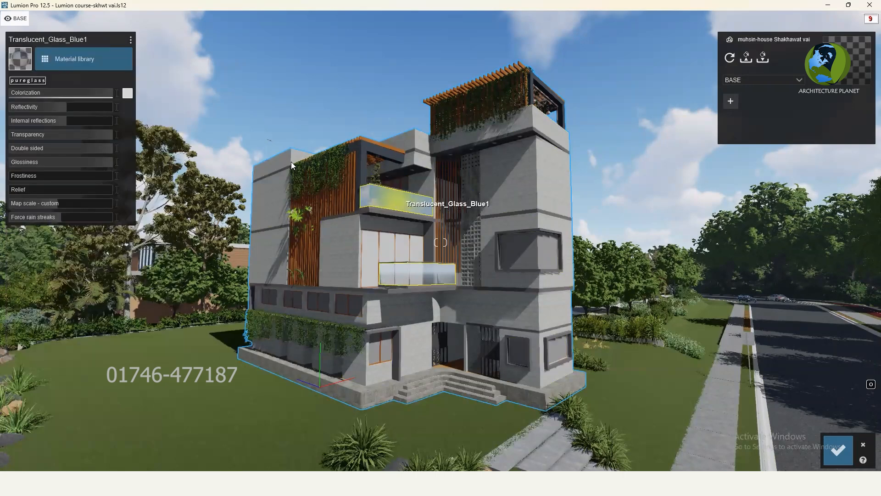
left_click(133, 41)
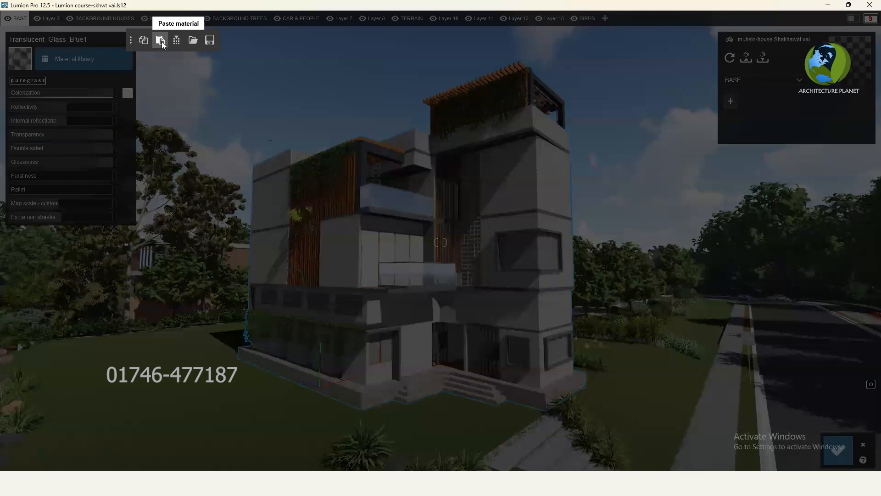
left_click(144, 41)
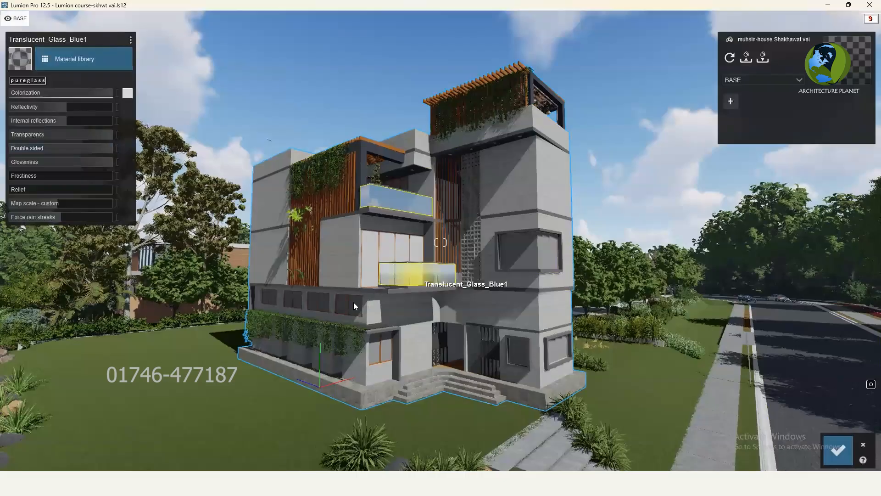
- Assign a Standard material to the window panes, paste the copied balcony glass onto them, and save the changes
left_click(72, 56)
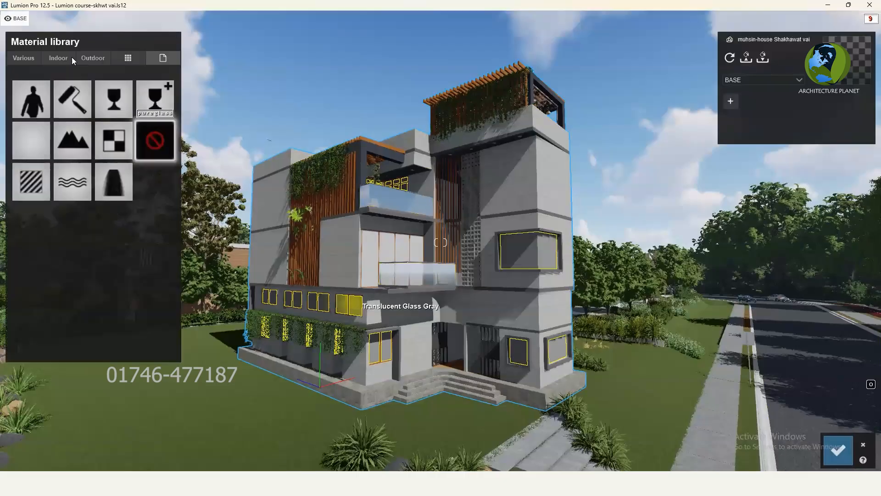
left_click(28, 187)
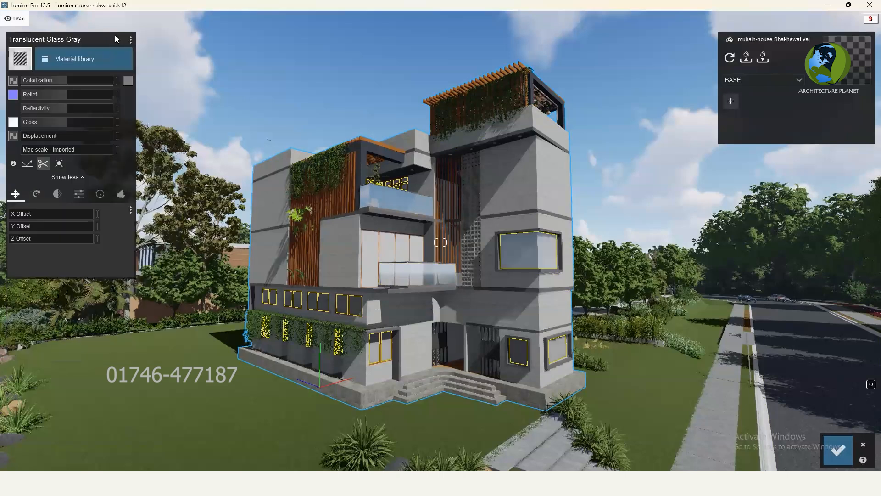
left_click(161, 41)
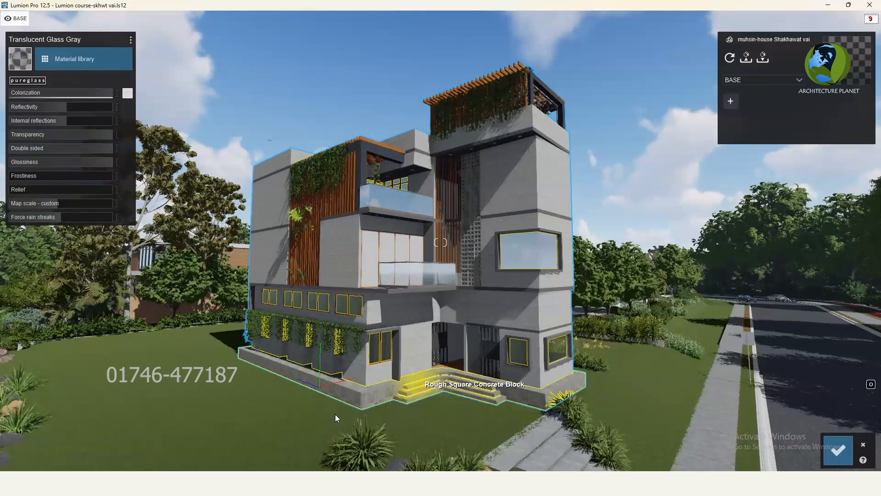
left_click(838, 450)
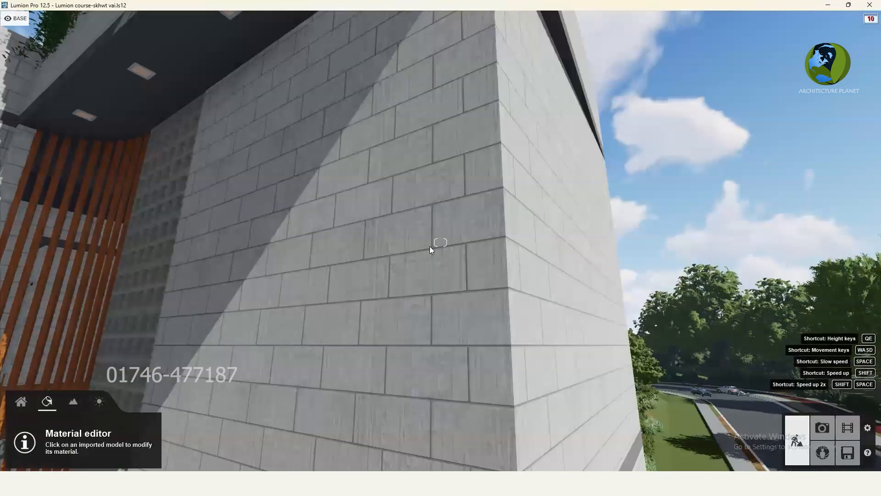
- Open the concrete block wall's Color M01 material for editing and assign it the Standard material
key("w")
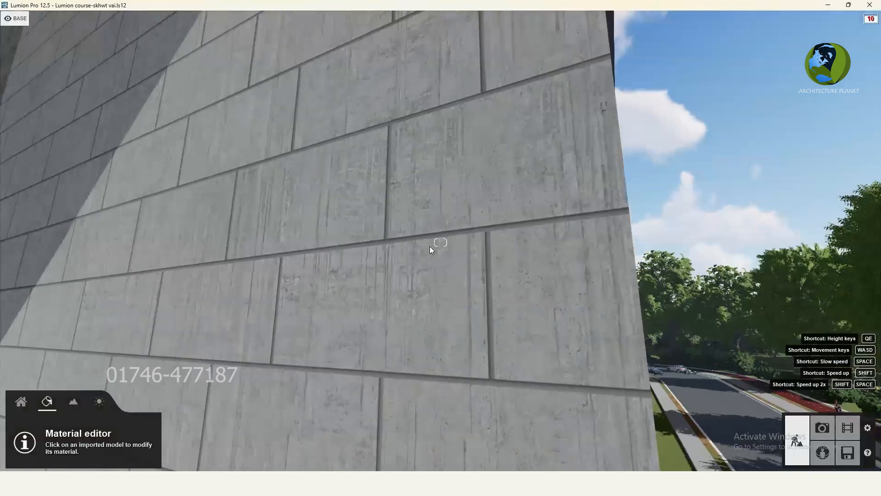
left_click(430, 246)
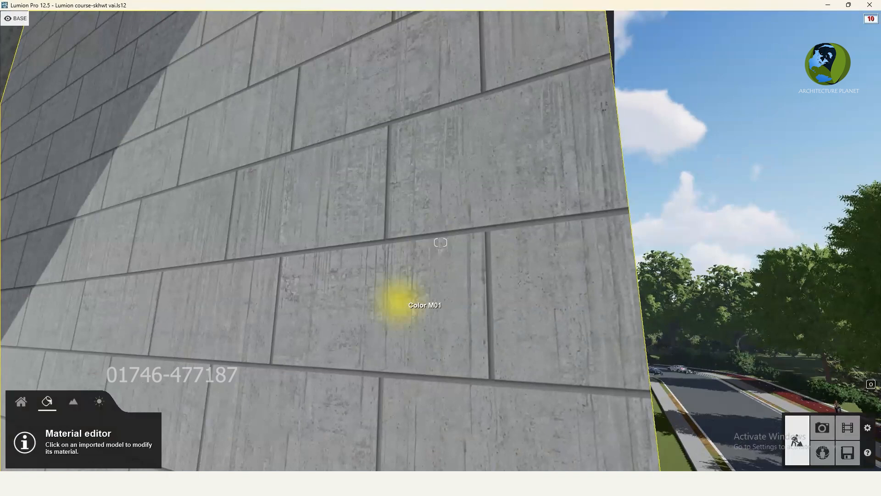
right_click_drag(361, 282, 359, 286)
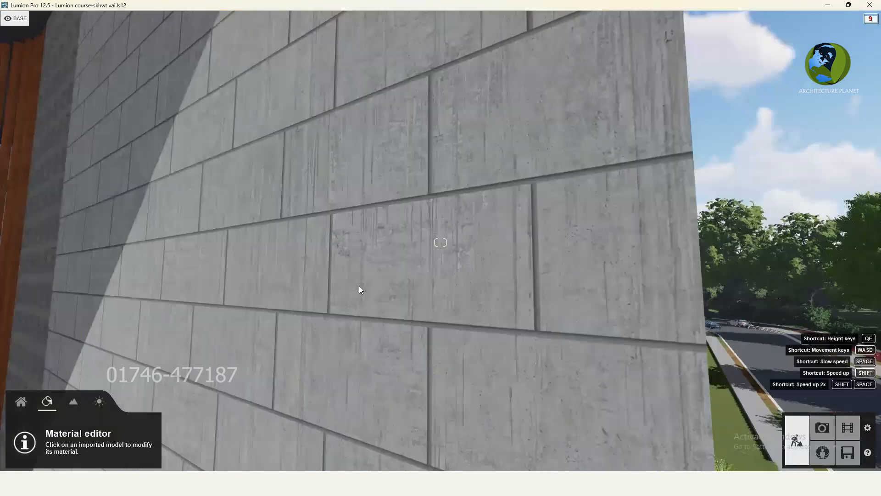
key("s")
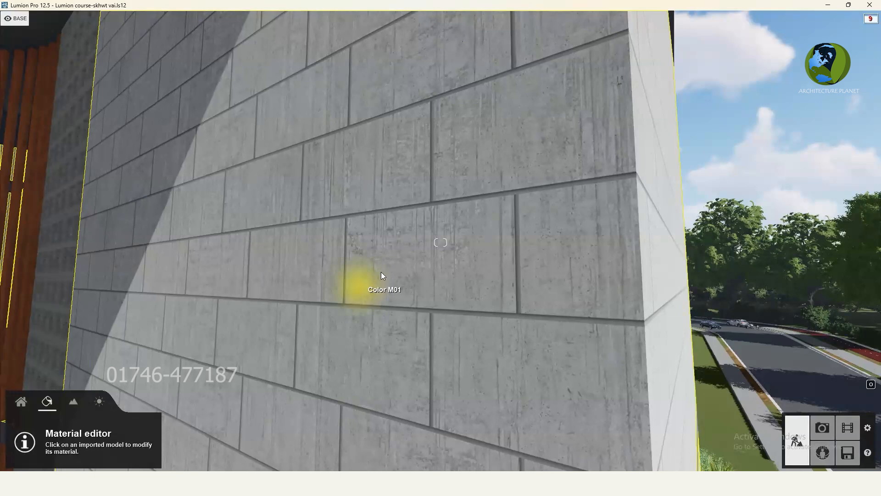
left_click(422, 246)
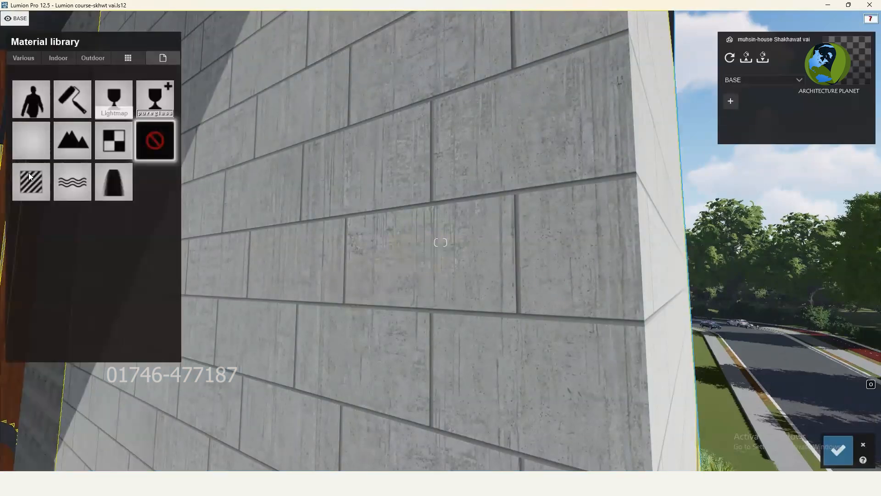
left_click(307, 220)
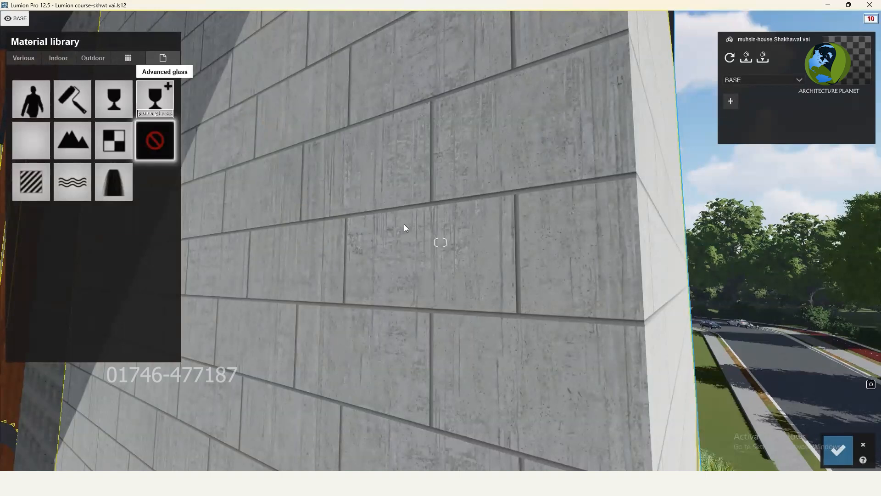
left_click(387, 234)
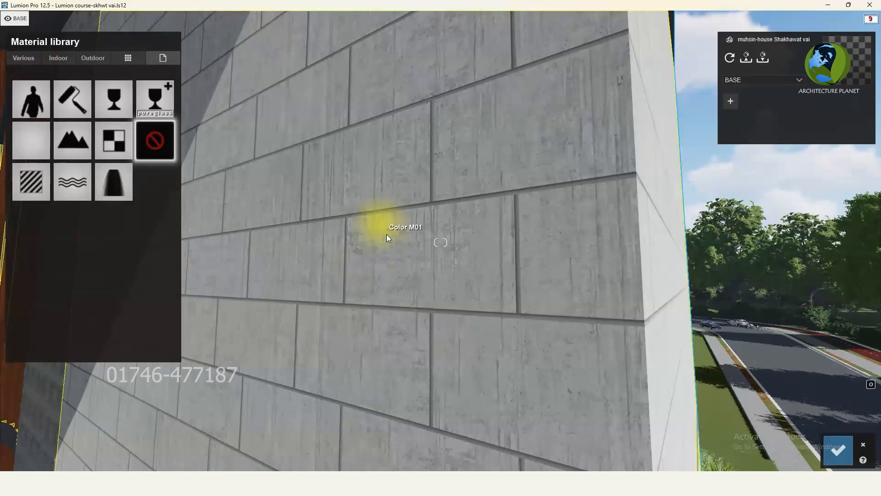
left_click(31, 184)
left_click(282, 230)
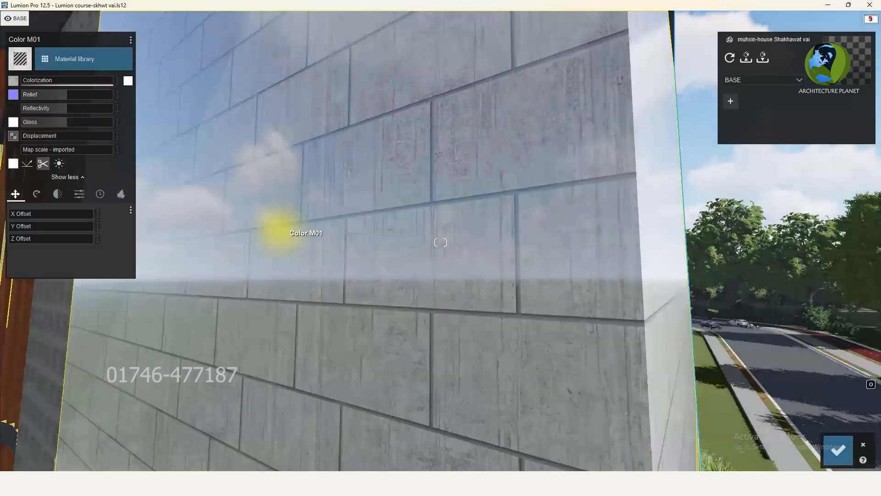
scroll(389, 210, "down", 2)
right_click_drag(302, 180, 306, 179)
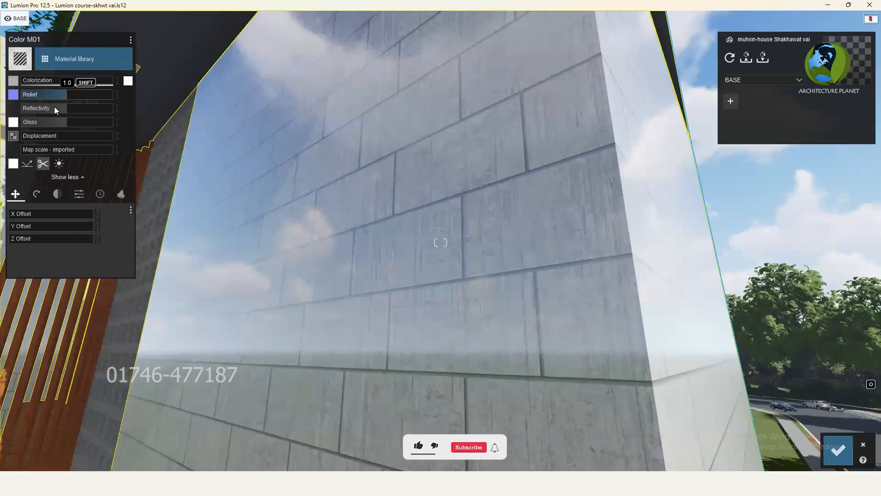
- Lower the concrete block wall's reflectivity to the minimum and examine its texture up close
left_click(413, 158)
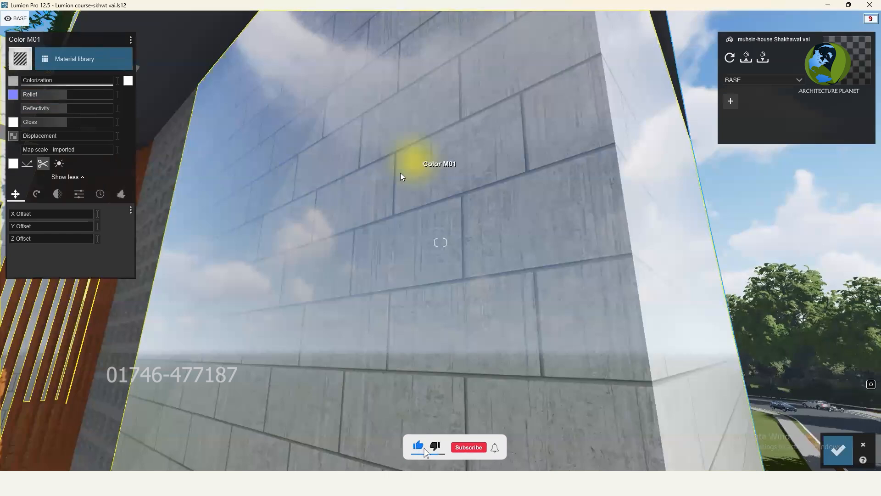
left_click(403, 193)
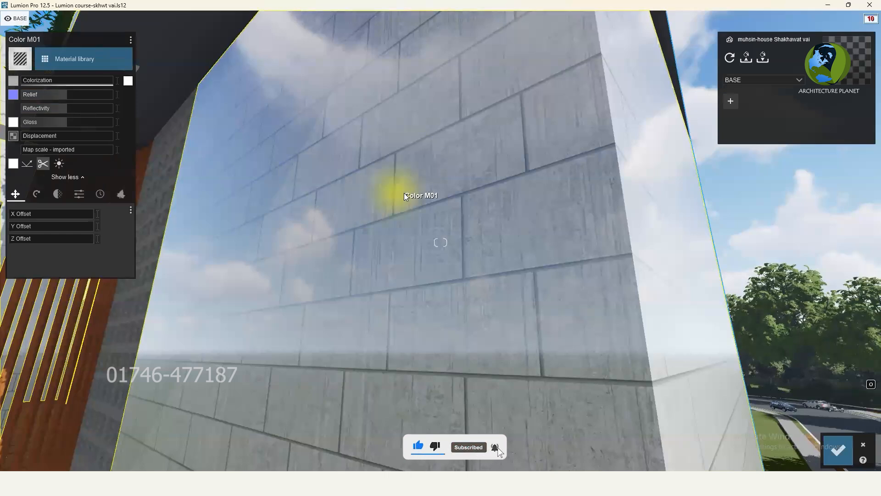
left_click(405, 212)
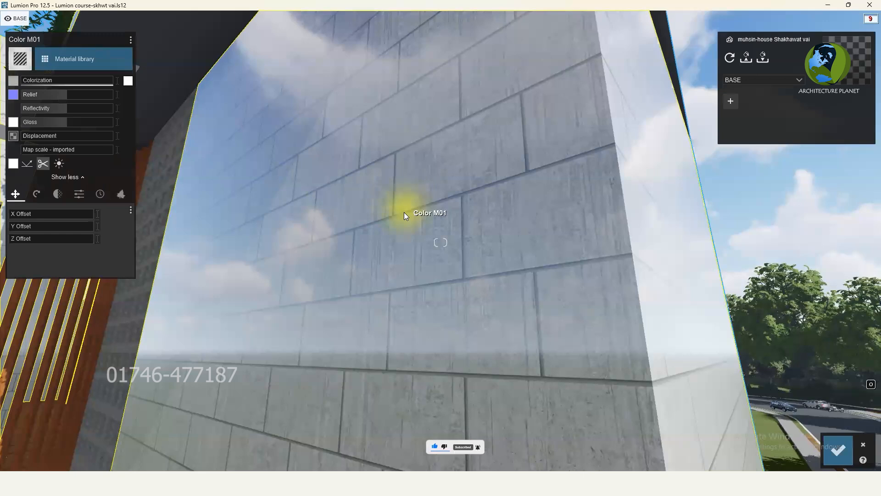
left_click(376, 272)
left_click(377, 271)
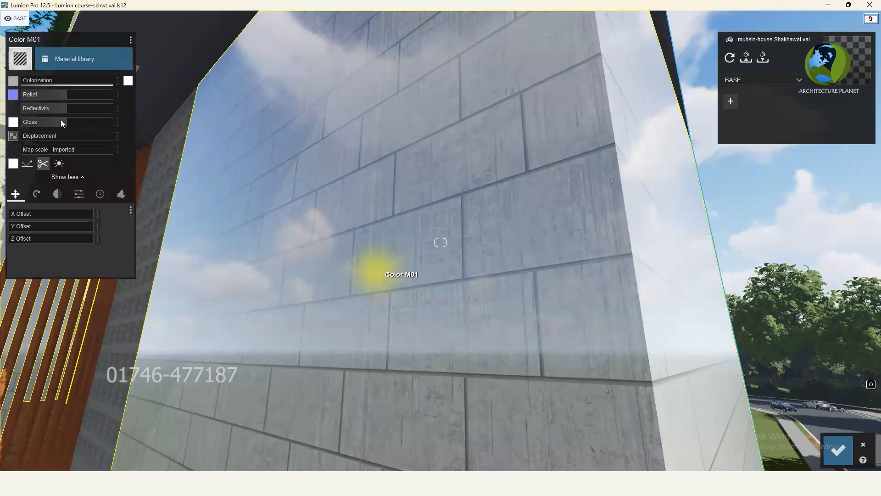
left_click_drag(28, 109, 49, 90)
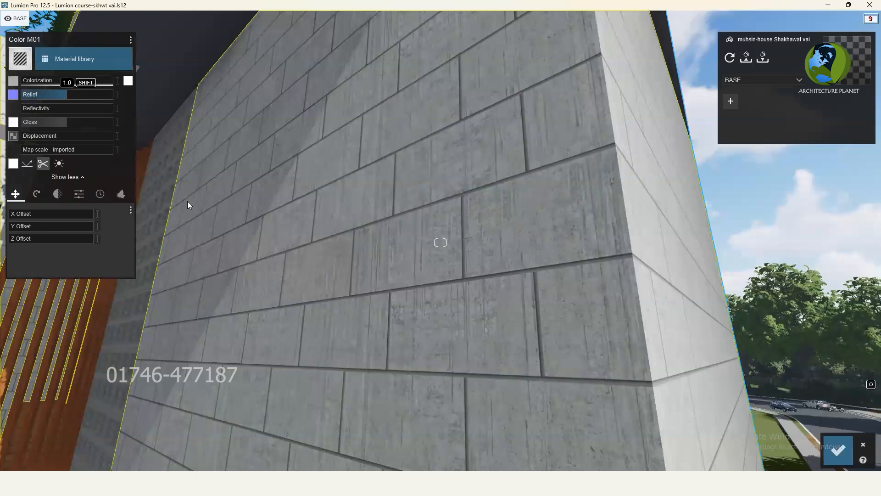
right_click_drag(399, 218, 303, 183)
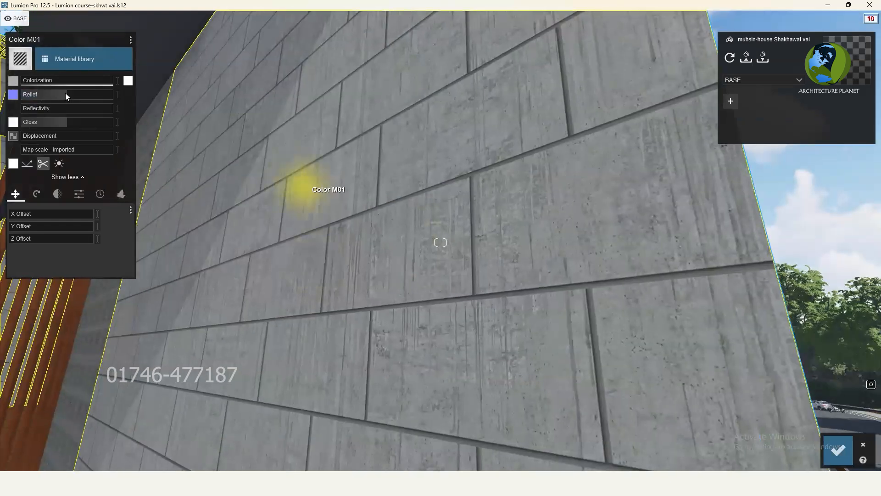
mouse_move(72, 93)
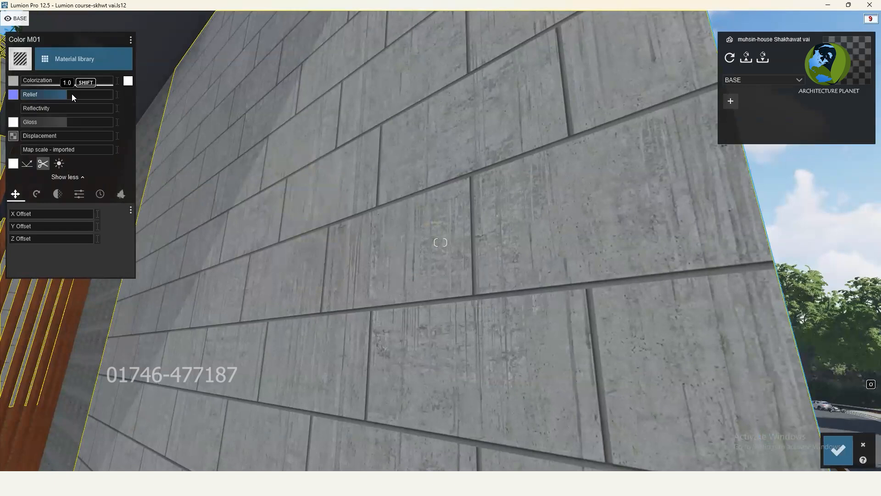
mouse_move(54, 124)
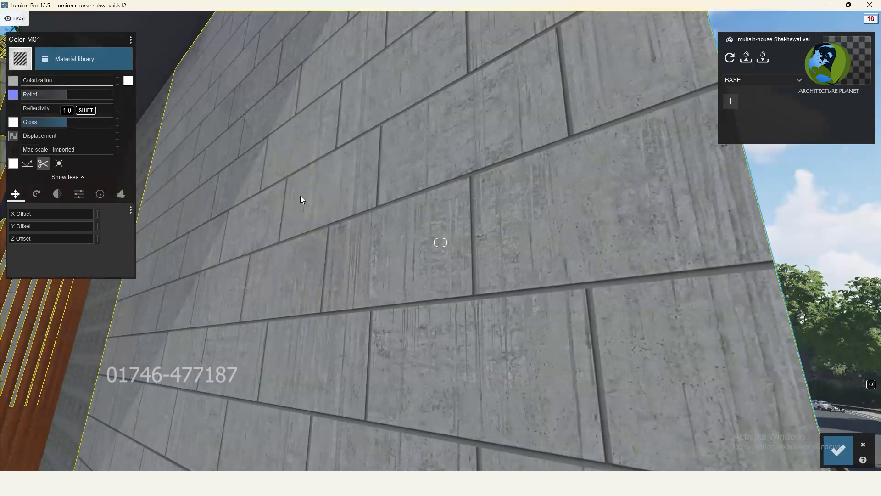
right_click_drag(20, 77, 20, 117)
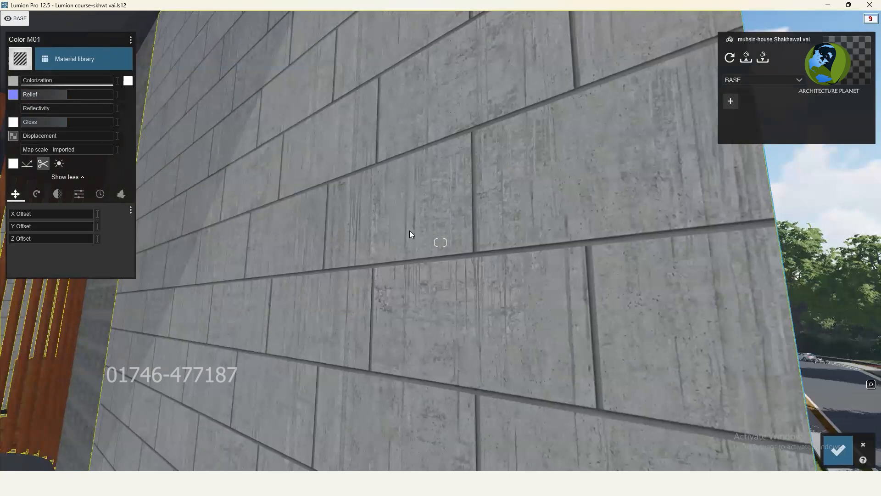
- Set the concrete block wall's gloss to 0.5 and examine the wall from farther away
mouse_move(58, 123)
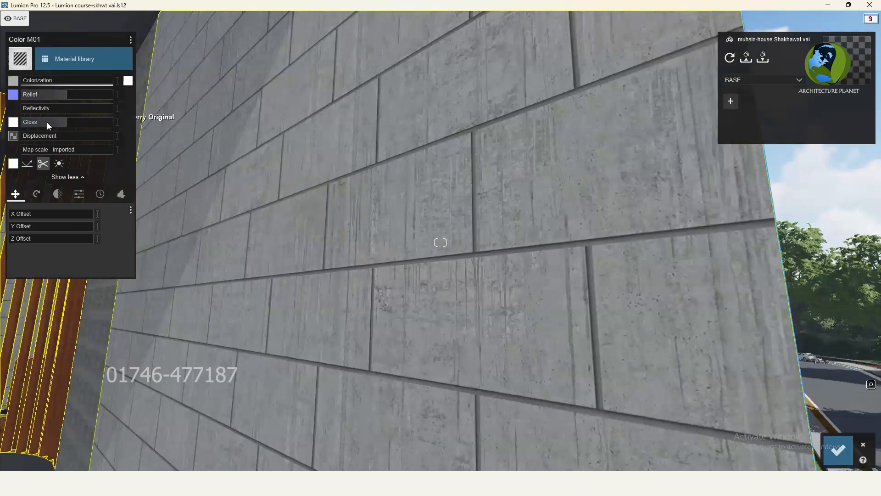
left_click(44, 122)
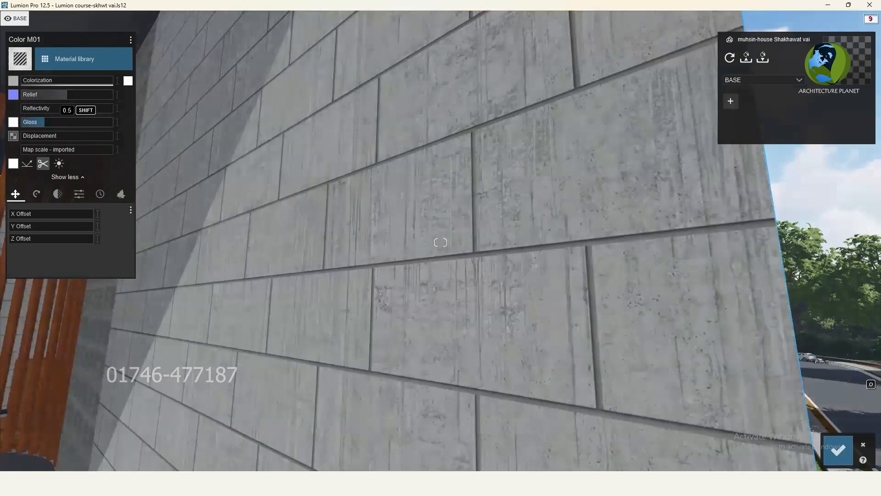
right_click_drag(339, 243, 356, 250)
scroll(356, 250, "down", 1)
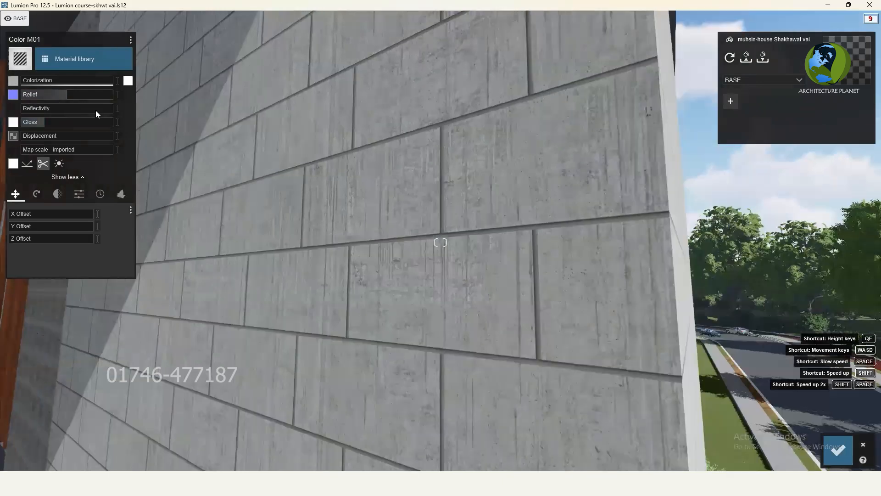
scroll(360, 313, "down", 1)
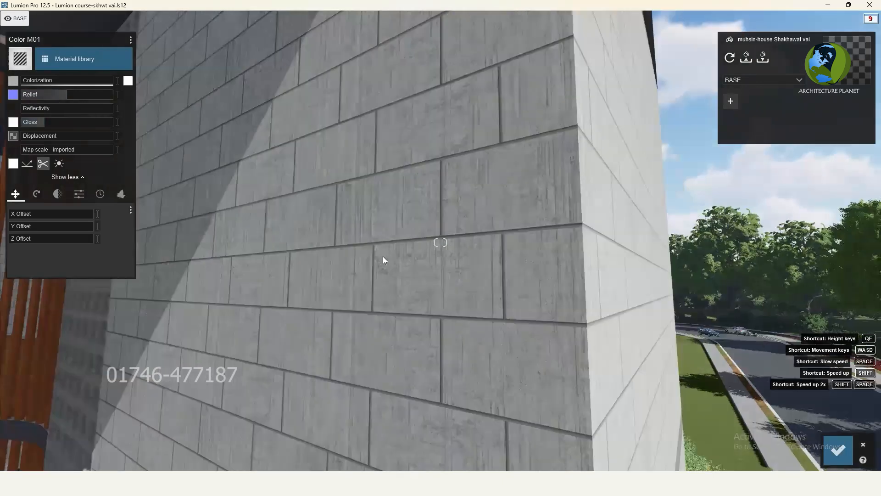
scroll(383, 256, "down", 1)
scroll(430, 277, "down", 2)
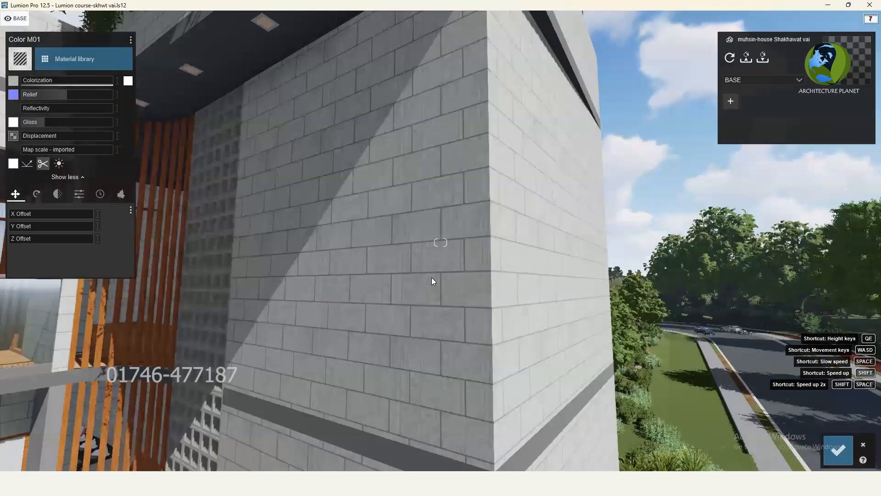
scroll(431, 277, "down", 2)
scroll(346, 213, "down", 1)
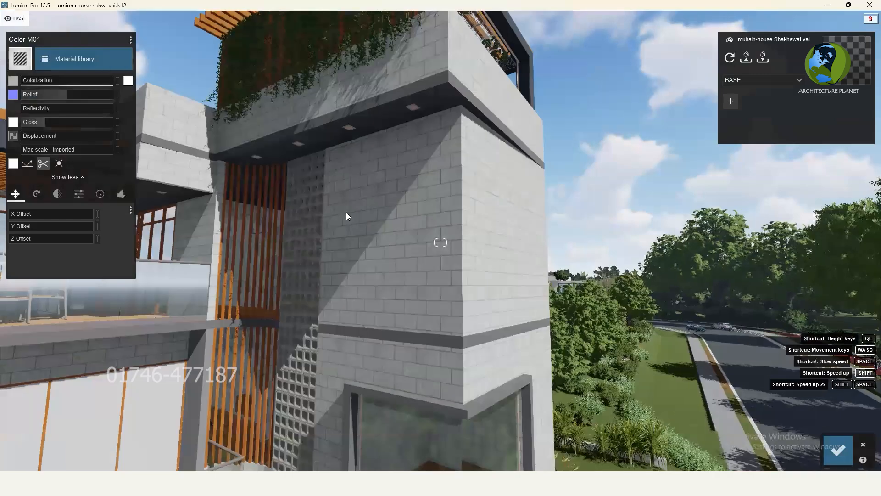
scroll(346, 212, "down", 1)
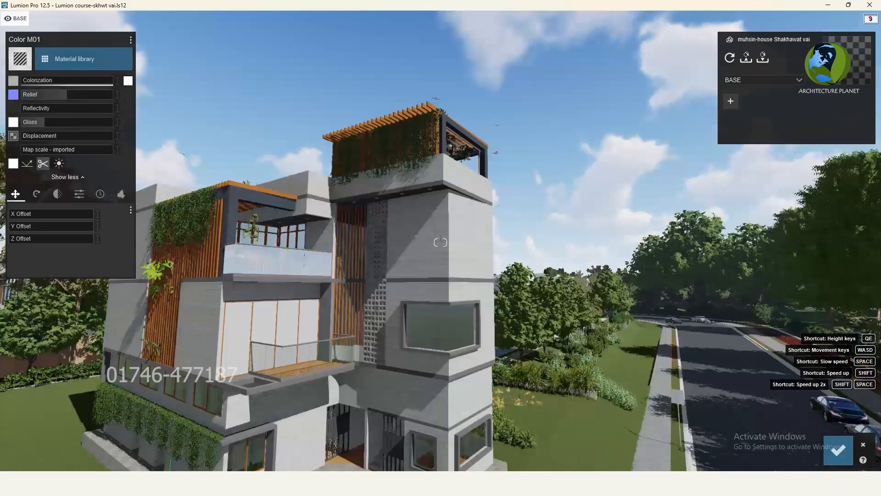
- Assign the Standard material to the house's dark grey Color M06 trim bands and set their reflectivity to 0.2
scroll(380, 218, "down", 2)
right_click_drag(366, 225, 497, 256)
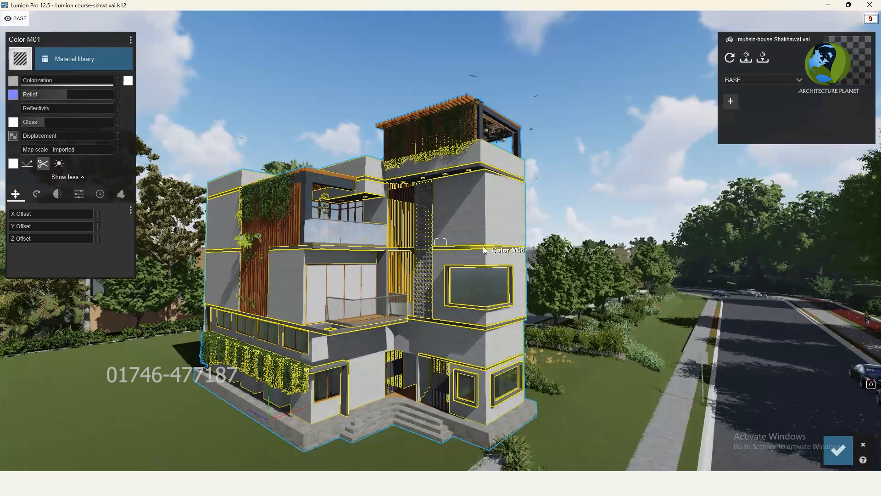
left_click(476, 165)
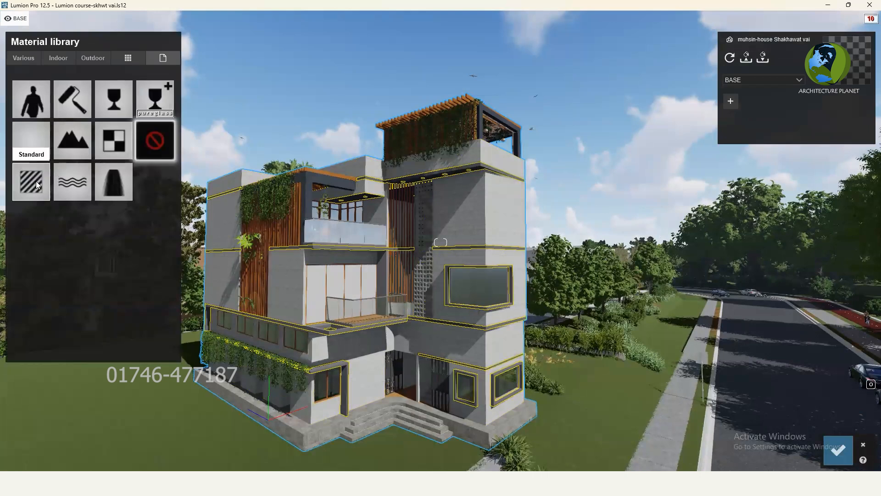
left_click(36, 182)
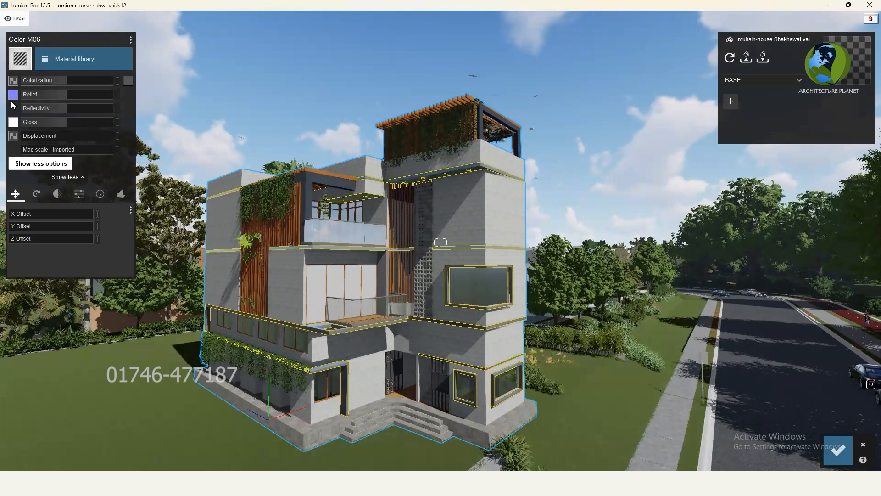
mouse_move(40, 95)
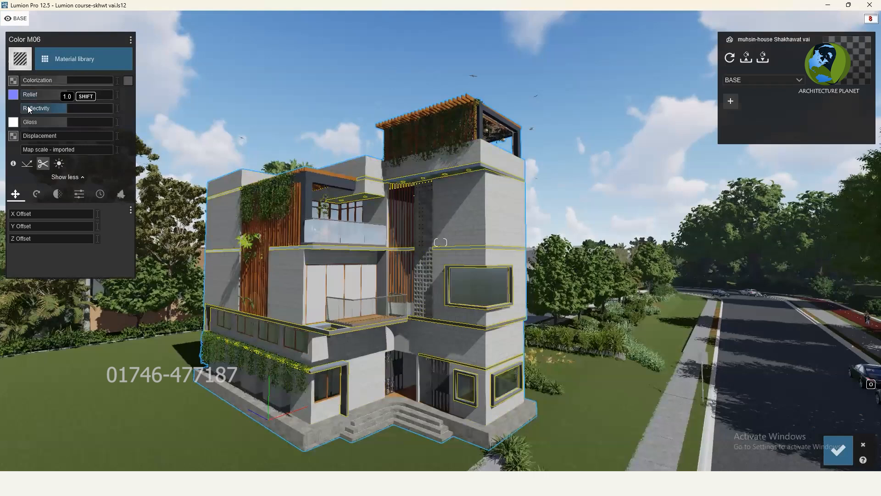
left_click(29, 107)
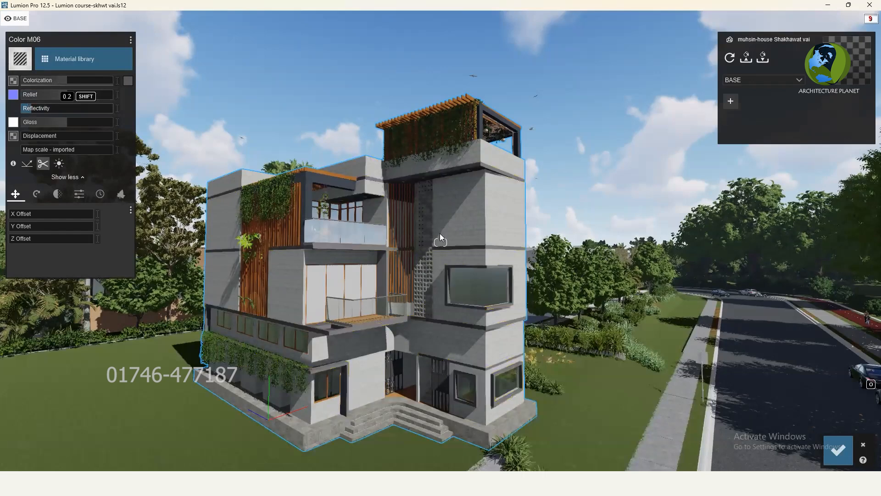
- Lower the dark grey trim's relief to the minimum and save the material changes
right_click_drag(422, 180, 416, 189)
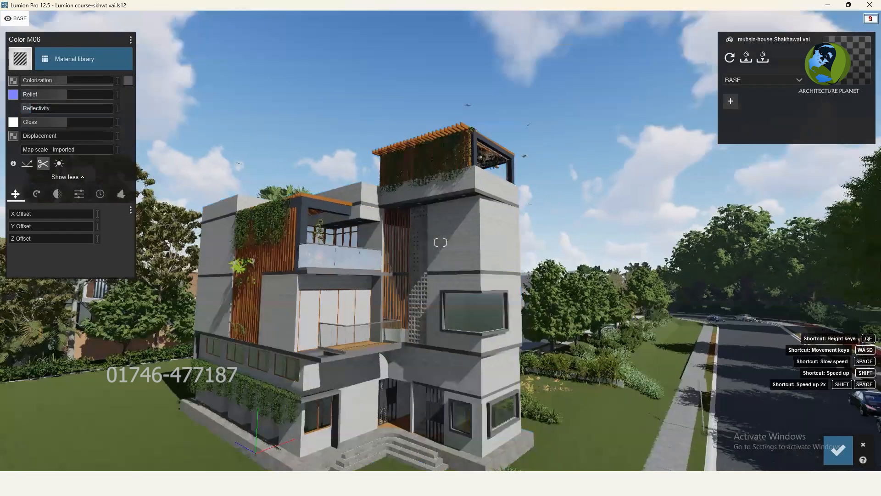
right_click_drag(439, 275, 439, 253)
scroll(438, 252, "up", 3)
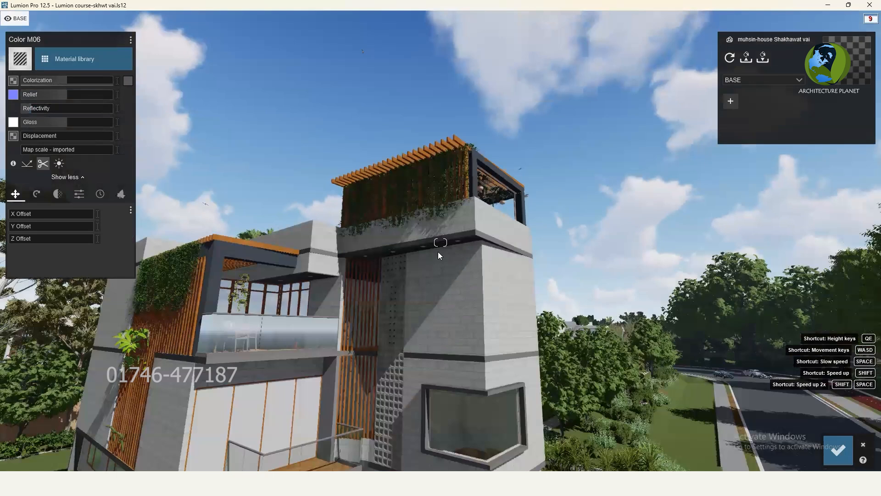
scroll(439, 252, "up", 3)
scroll(438, 252, "up", 3)
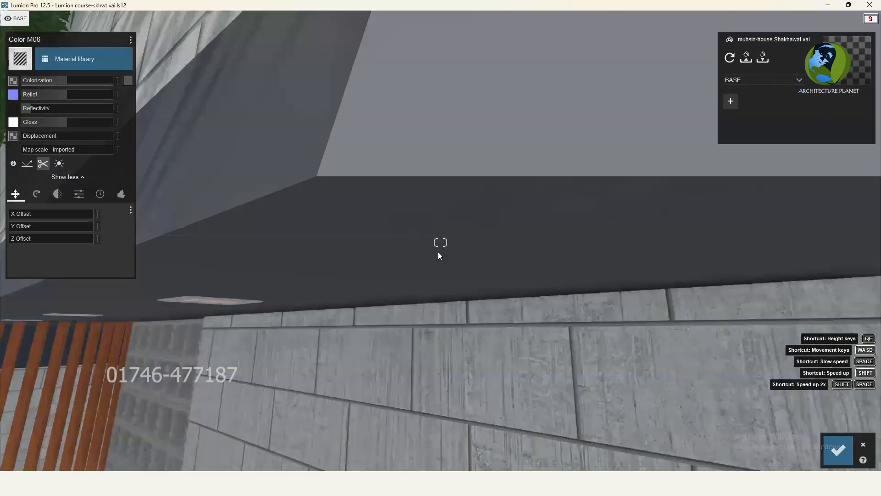
scroll(438, 256, "down", 5)
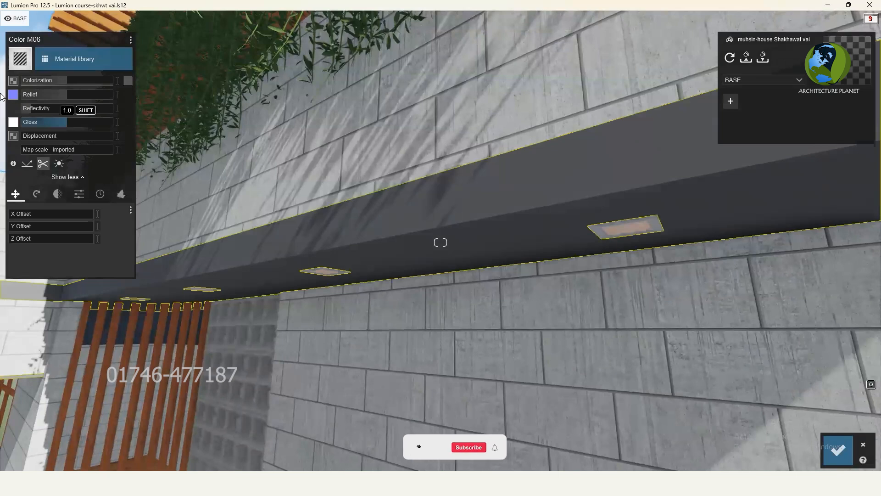
left_click_drag(54, 95, 0, 93)
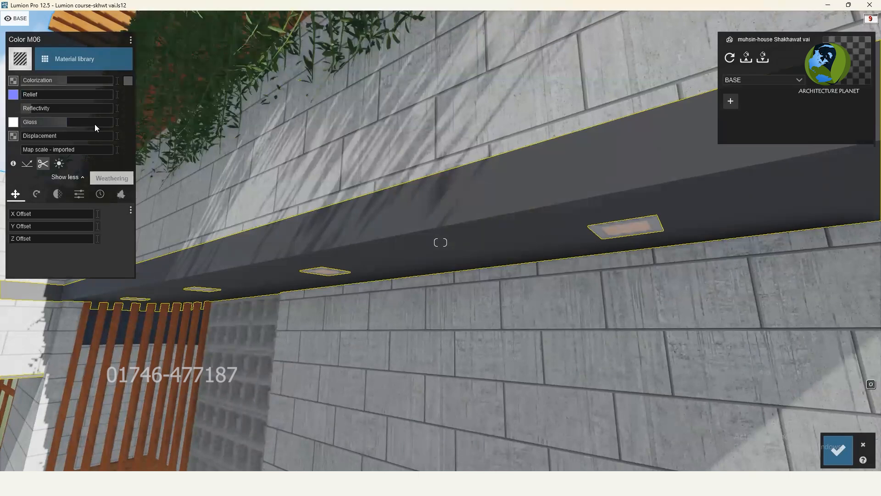
left_click(838, 450)
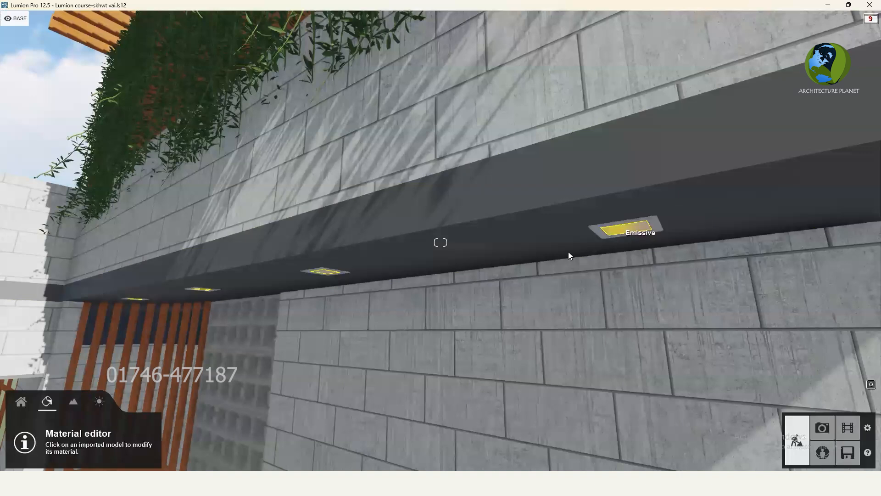
- Open the Emissive surface of the recessed soffit lights for editing and assign it the Standard material
left_click(626, 228)
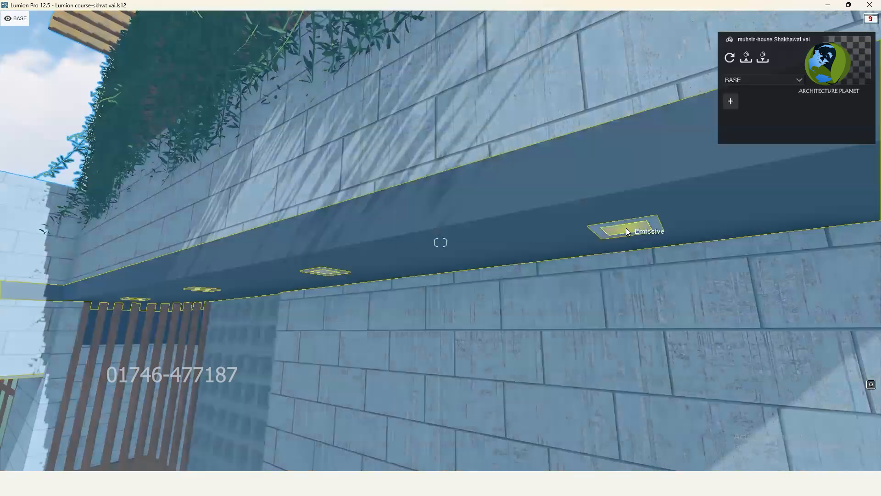
left_click(108, 210)
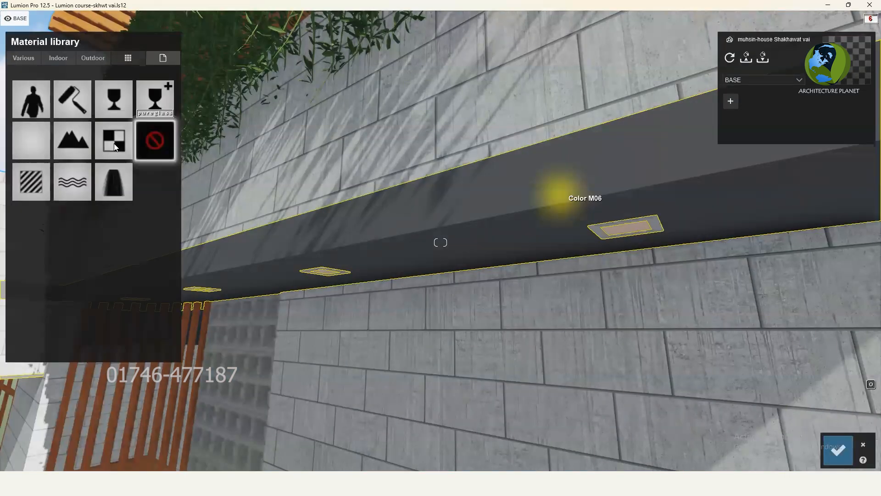
left_click(34, 184)
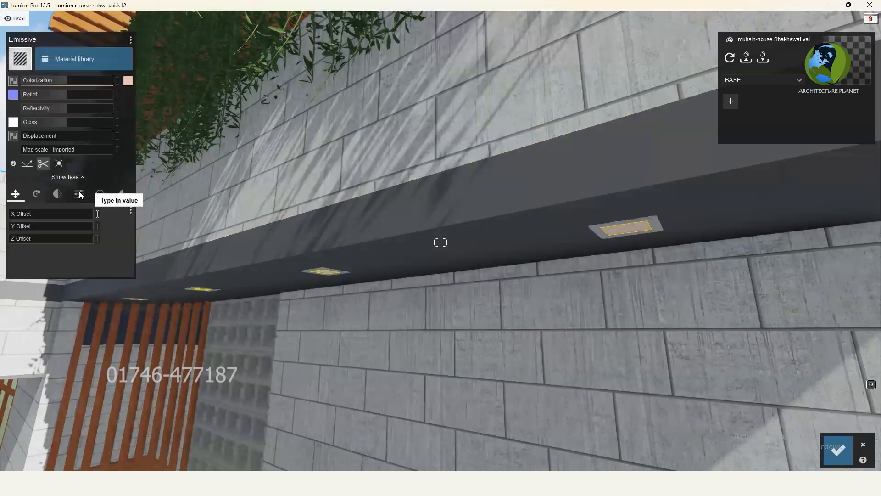
- Set the recessed soffit lights' emissive value to about 1.0
left_click(79, 194)
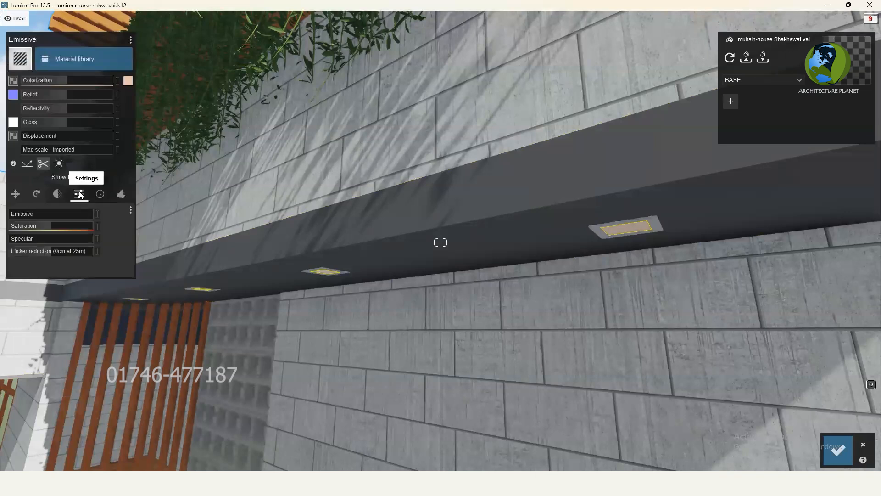
left_click(25, 217)
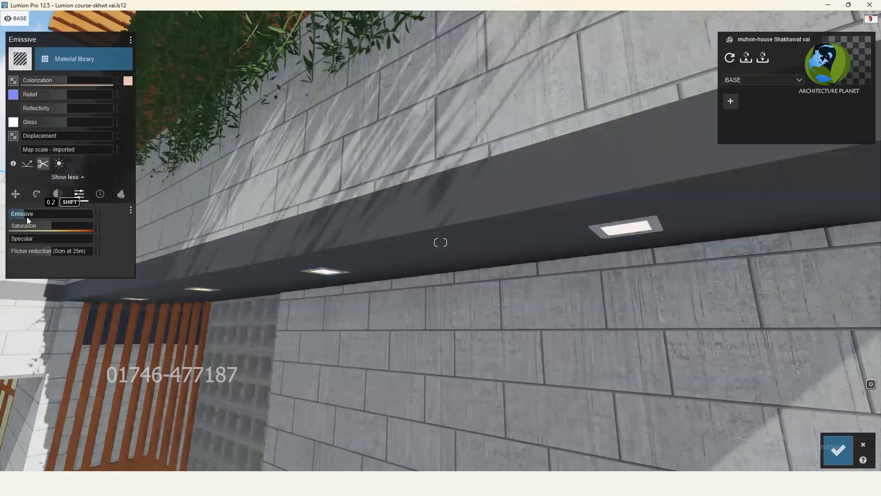
left_click(31, 217)
left_click(30, 217)
left_click(98, 214)
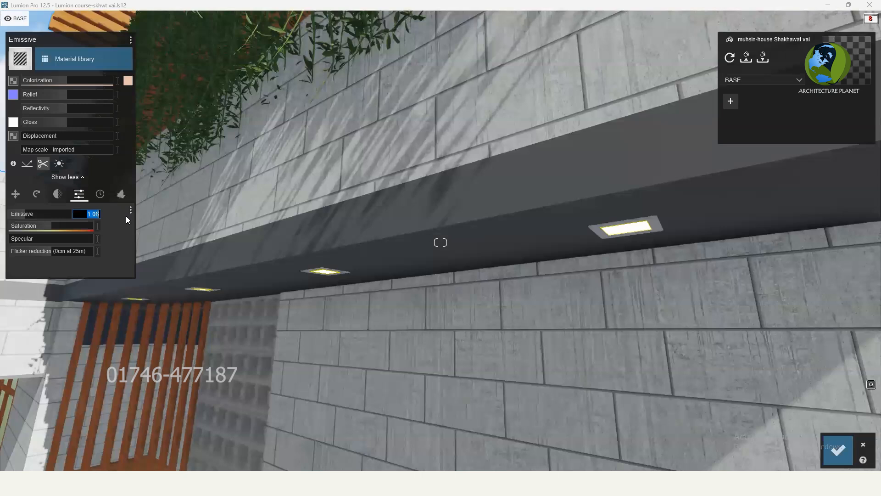
left_click(126, 216)
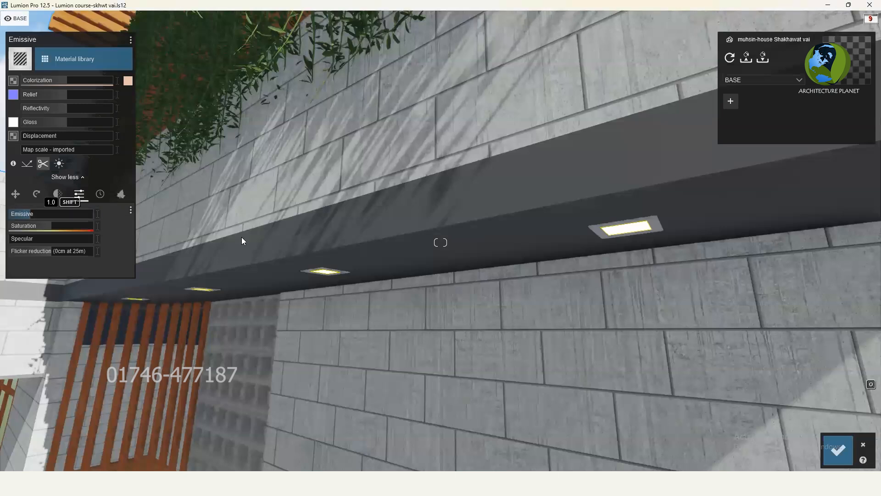
- Examine the soffit lights and the rooftop pergola on the tower, and save the light material's changes
right_click_drag(583, 211, 453, 235)
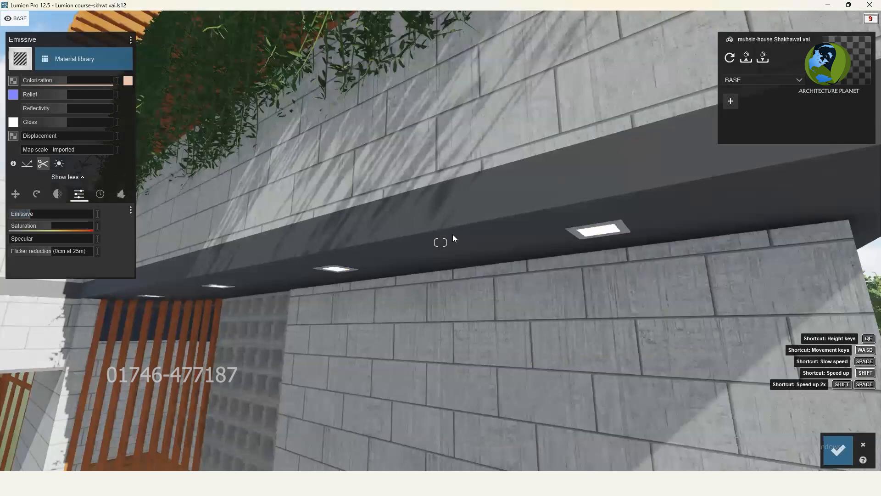
scroll(466, 260, "down", 1)
scroll(456, 253, "down", 4)
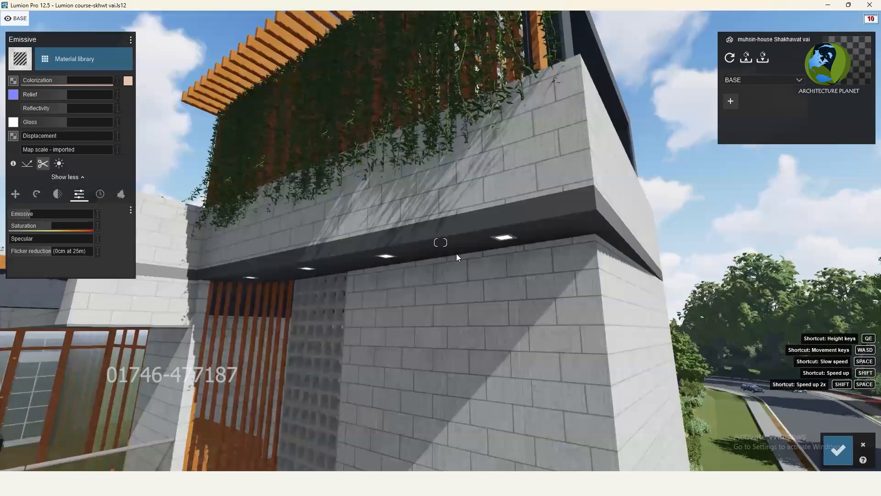
scroll(456, 254, "down", 3)
scroll(440, 242, "down", 3)
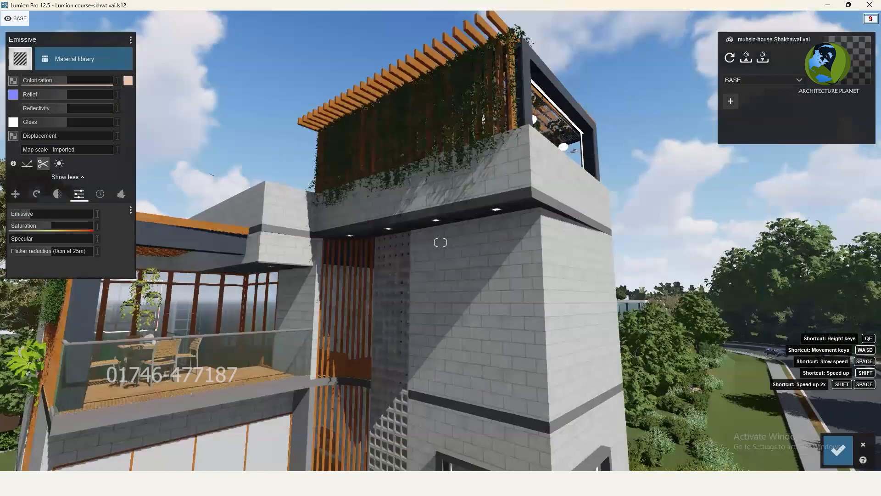
scroll(441, 242, "down", 3)
right_click_drag(431, 247, 435, 242)
scroll(429, 243, "up", 3)
scroll(435, 242, "up", 3)
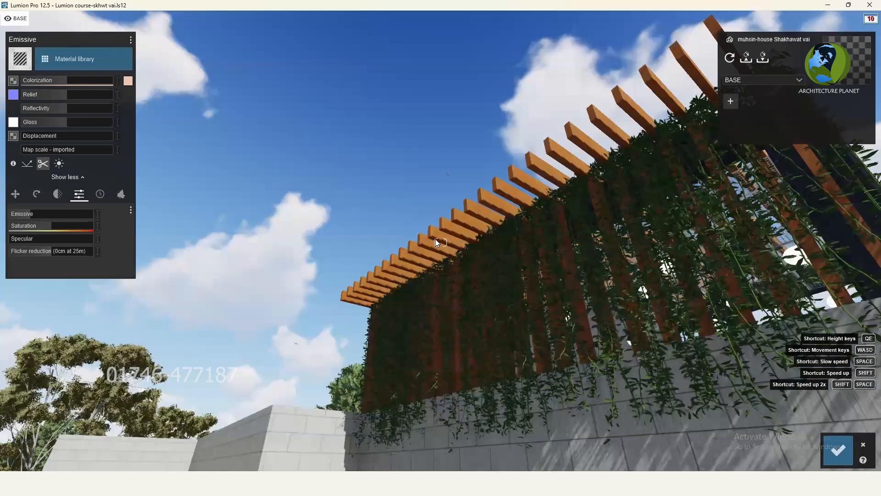
scroll(436, 242, "up", 3)
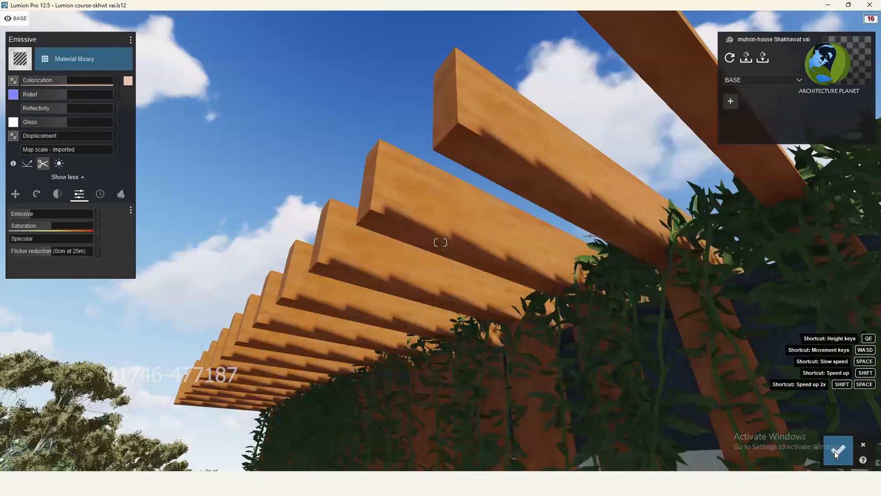
left_click(836, 451)
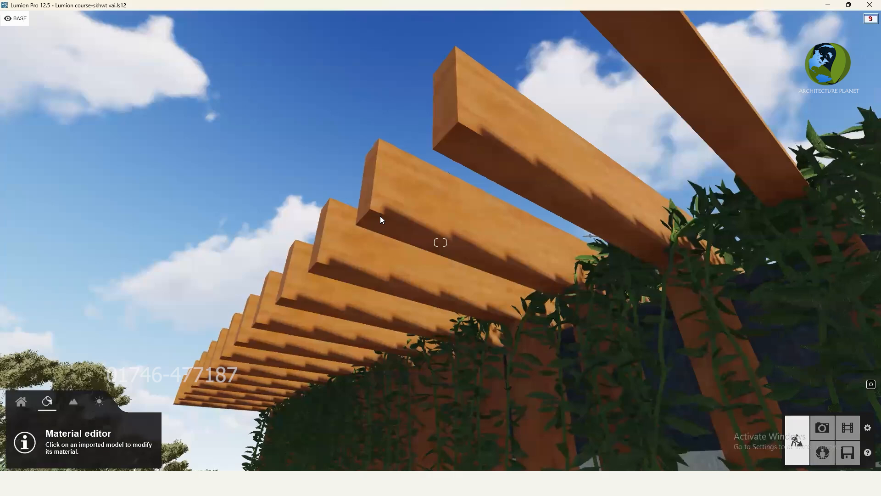
- Open the rooftop pergola beams' Wood Cherry Original material for editing and assign it the Standard material
left_click(411, 194)
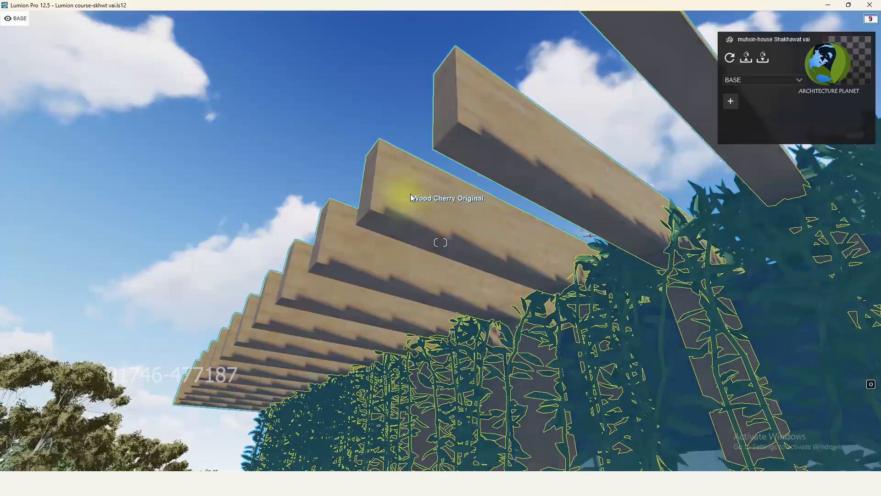
left_click(411, 194)
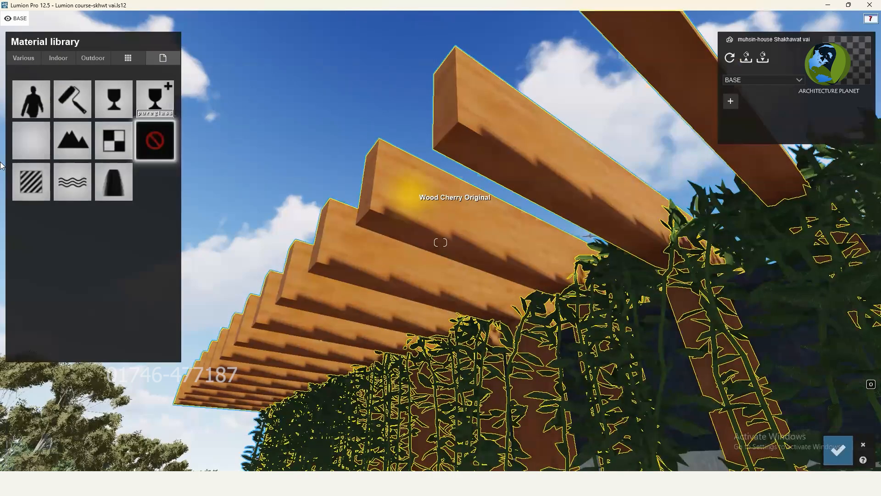
left_click(29, 183)
left_click(28, 178)
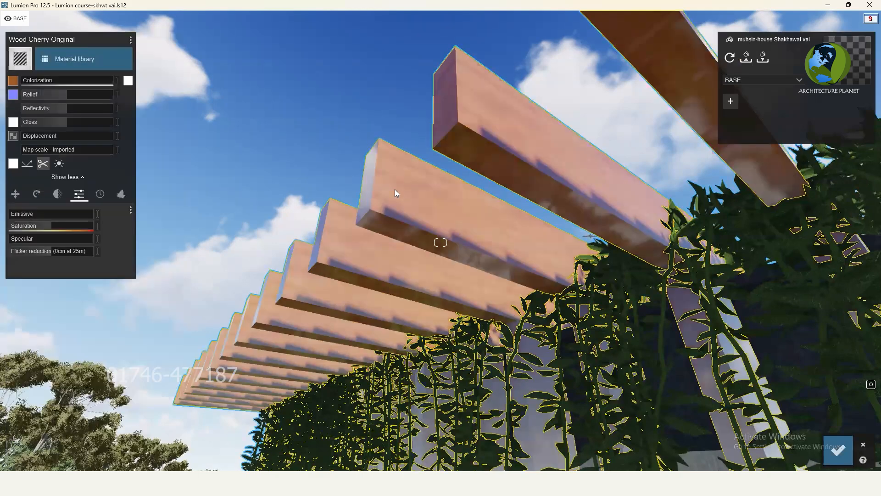
- Set the pergola wood's reflectivity to 0.2, relief to about 0.2 and gloss to about 1.0
left_click(29, 108)
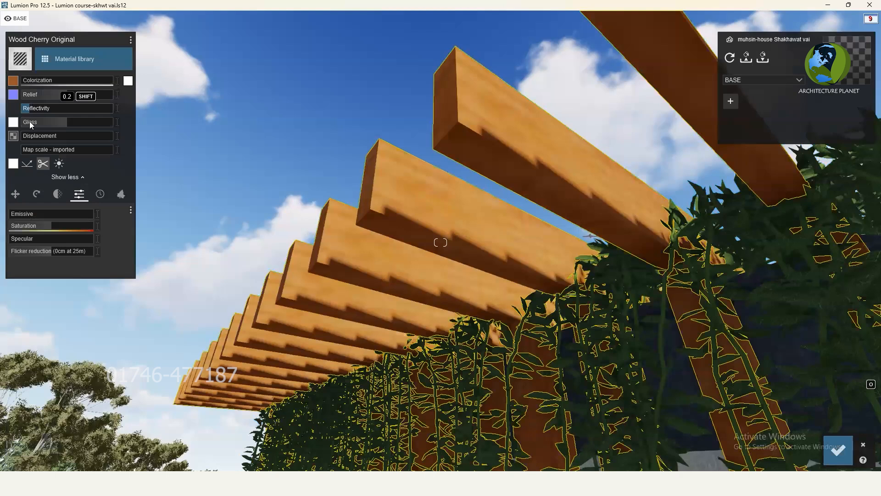
mouse_move(29, 121)
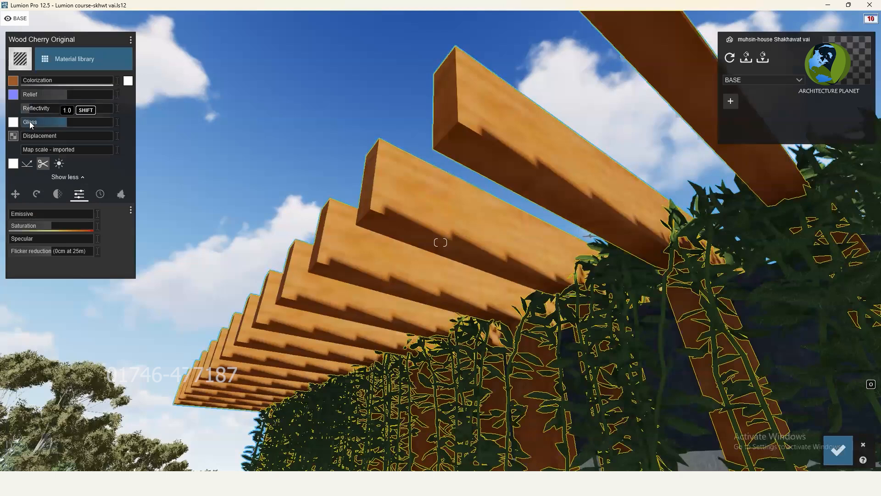
left_click(29, 122)
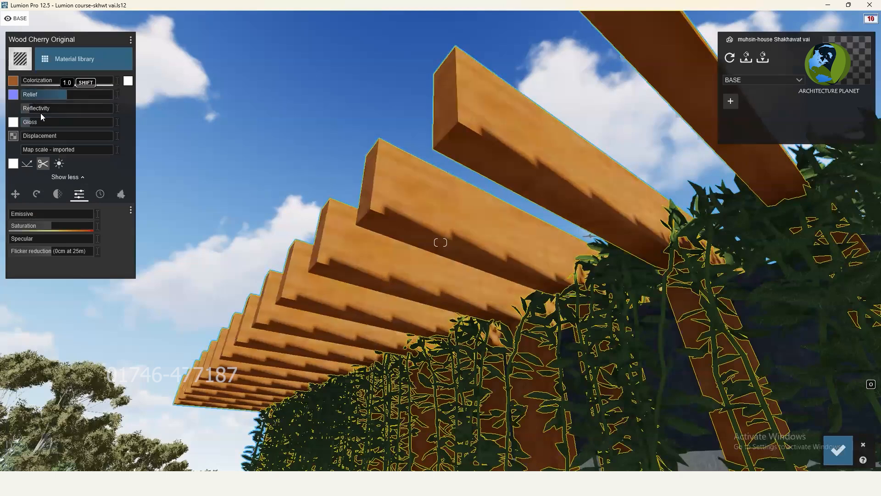
left_click(30, 95)
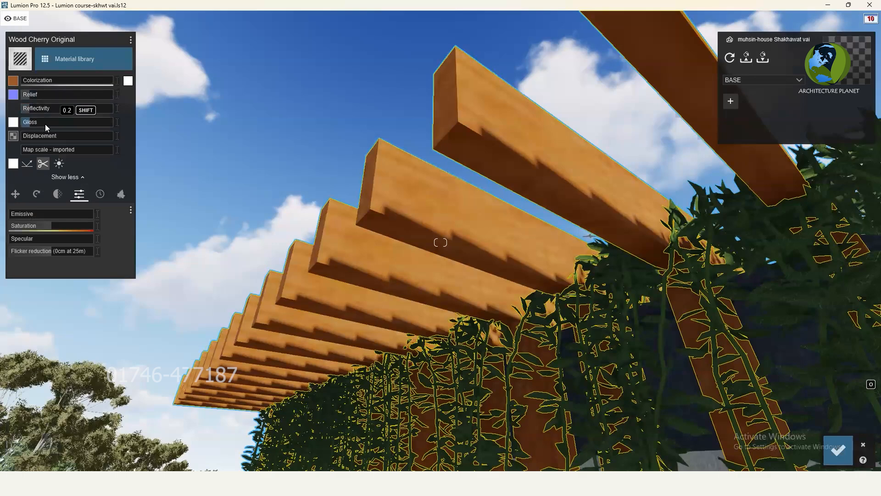
left_click(45, 123)
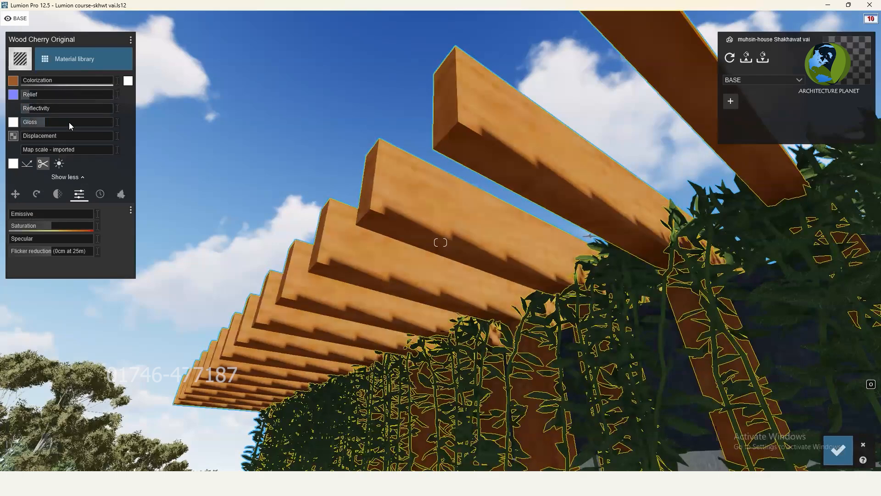
left_click(69, 123)
right_click_drag(452, 185, 450, 207)
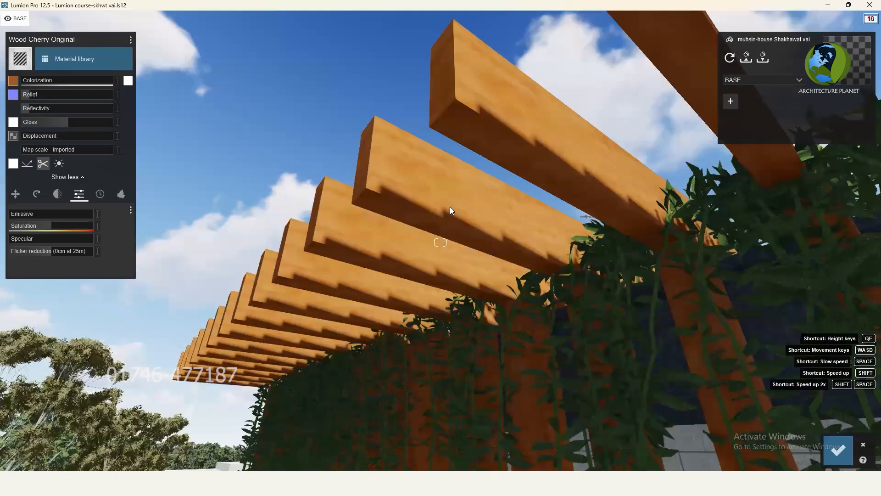